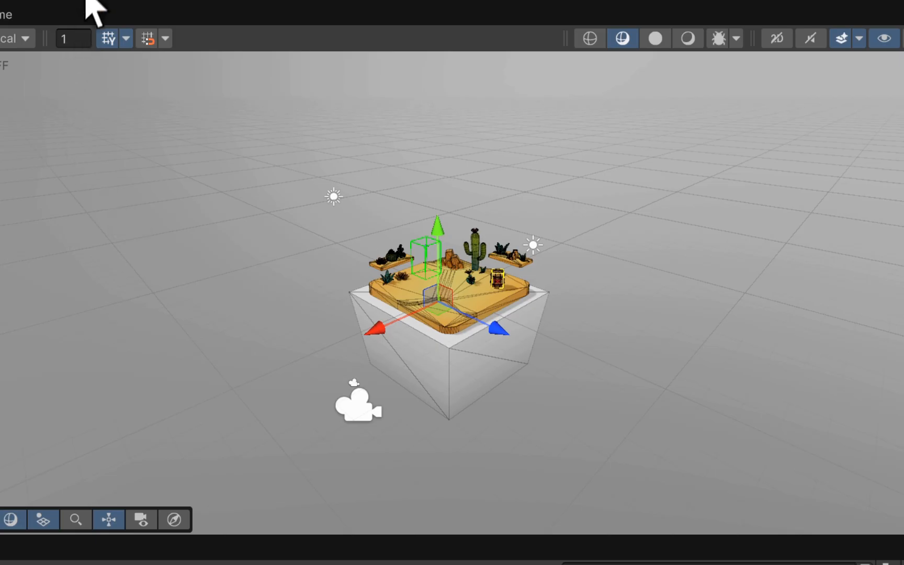
{"action": "left_click", "coordinate": [94, 1]}
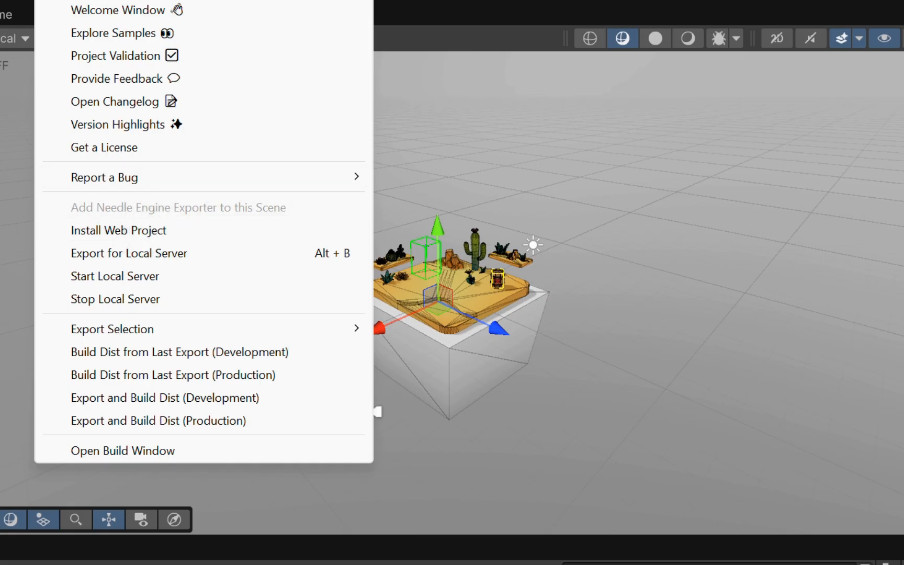
{"action": "key", "text": "Escape"}
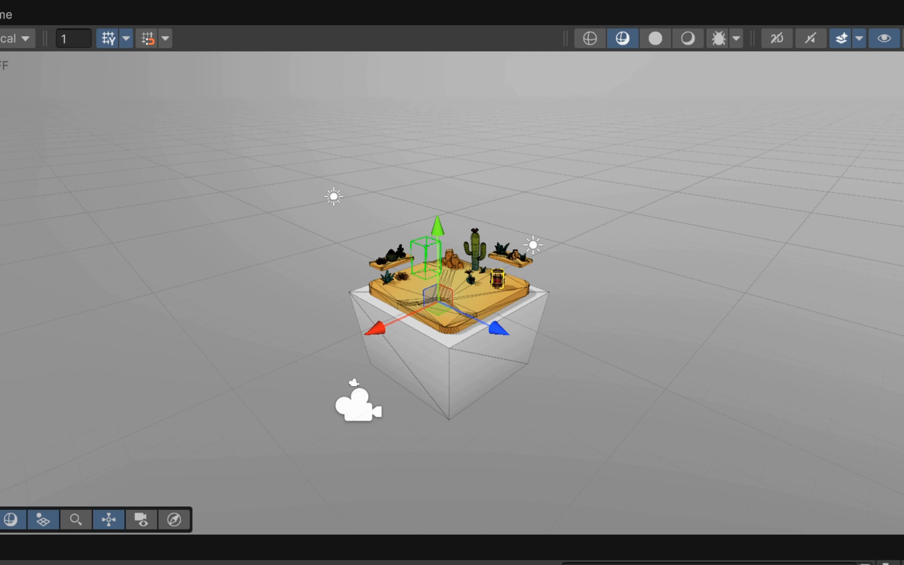
{"action": "key", "text": "super+n"}
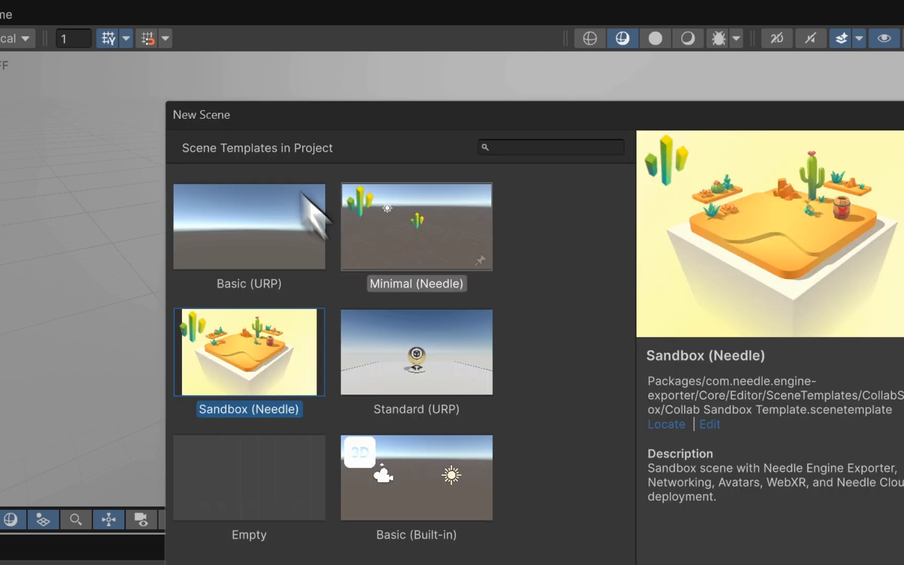
{"action": "left_click", "coordinate": [240, 246]}
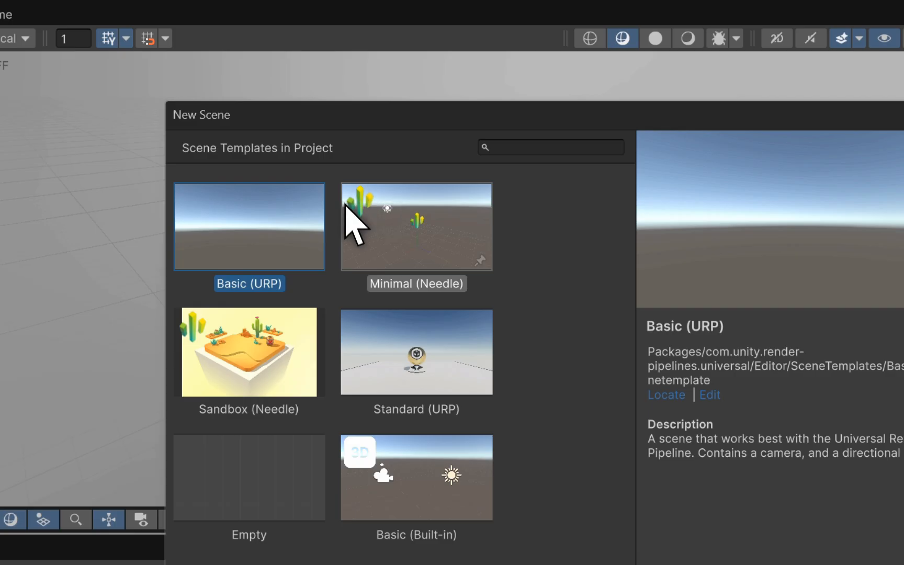
{"action": "left_click", "coordinate": [328, 204]}
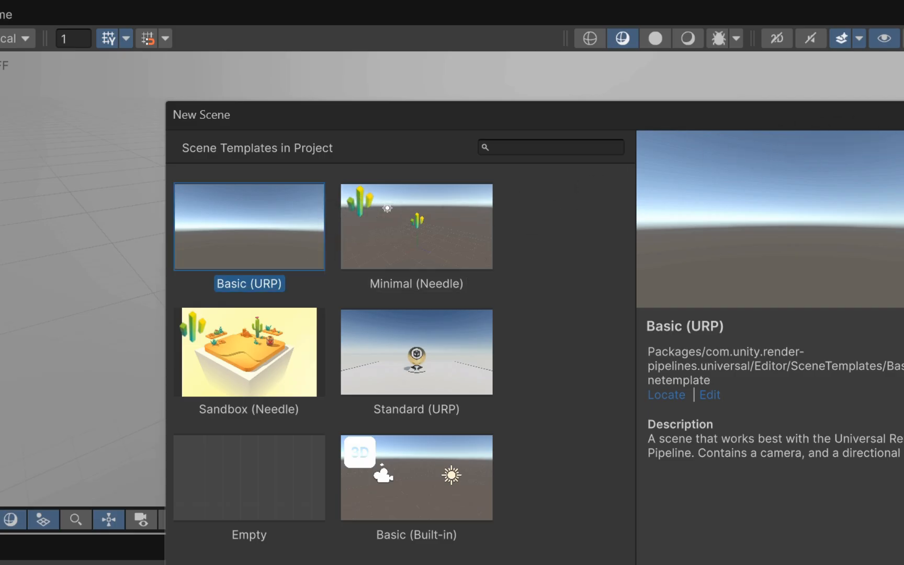
{"action": "key", "text": "Escape"}
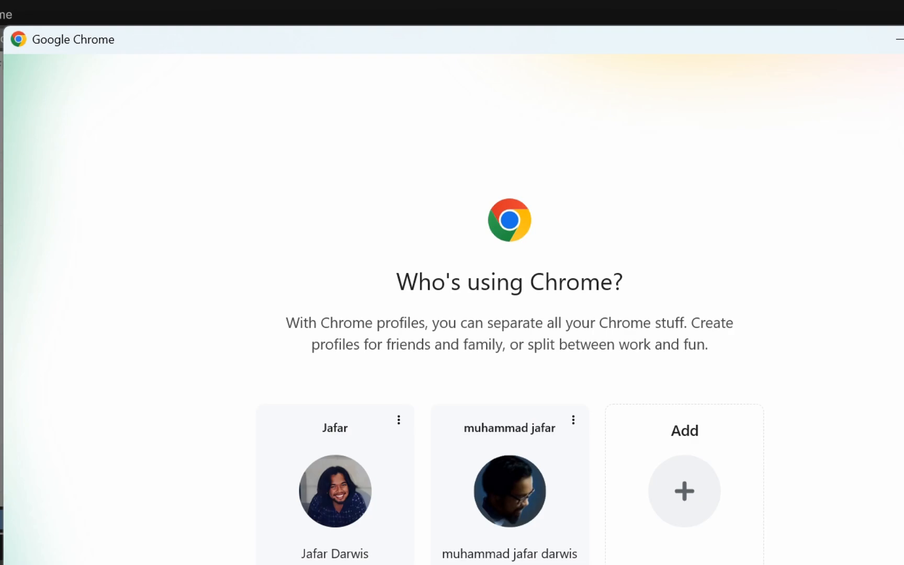
- Open the local site in Chrome with an existing profile and place its enlarged window beside the resized Unity editor
{"action": "left_click", "coordinate": [388, 499]}
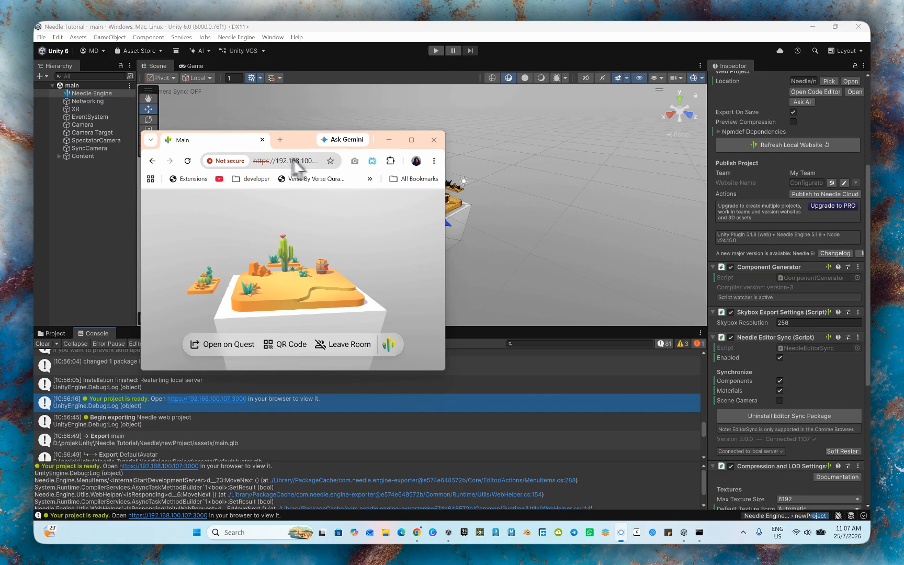
{"action": "left_click", "coordinate": [398, 59]}
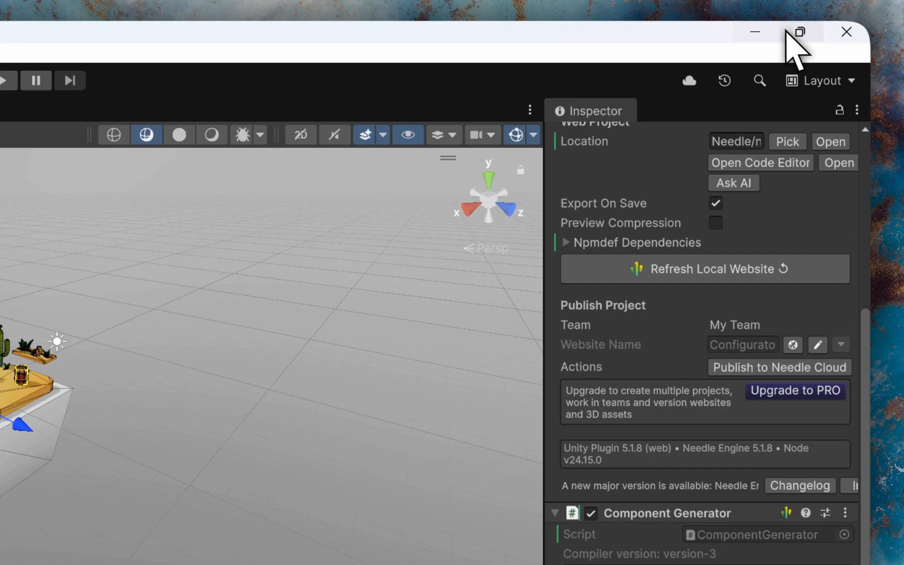
{"action": "left_click", "coordinate": [796, 33]}
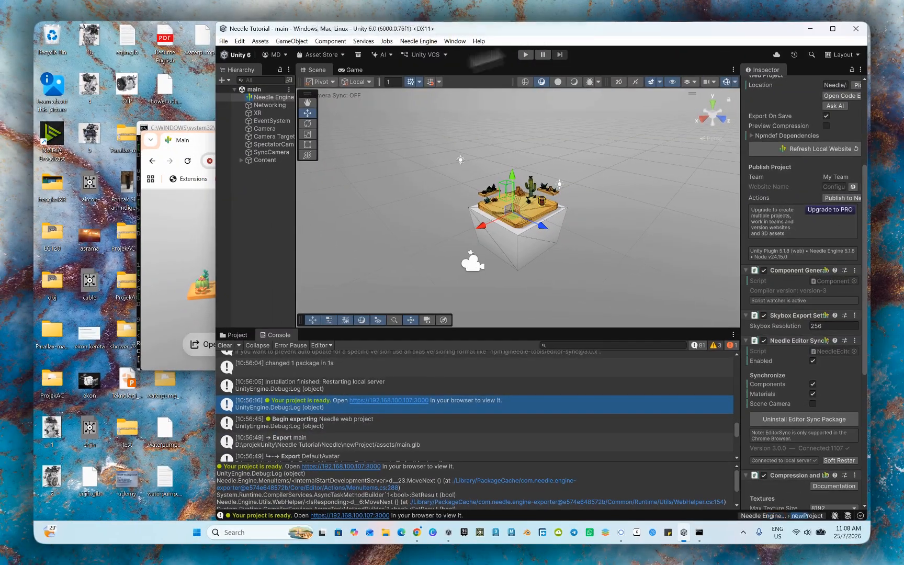
{"action": "left_click", "coordinate": [194, 146]}
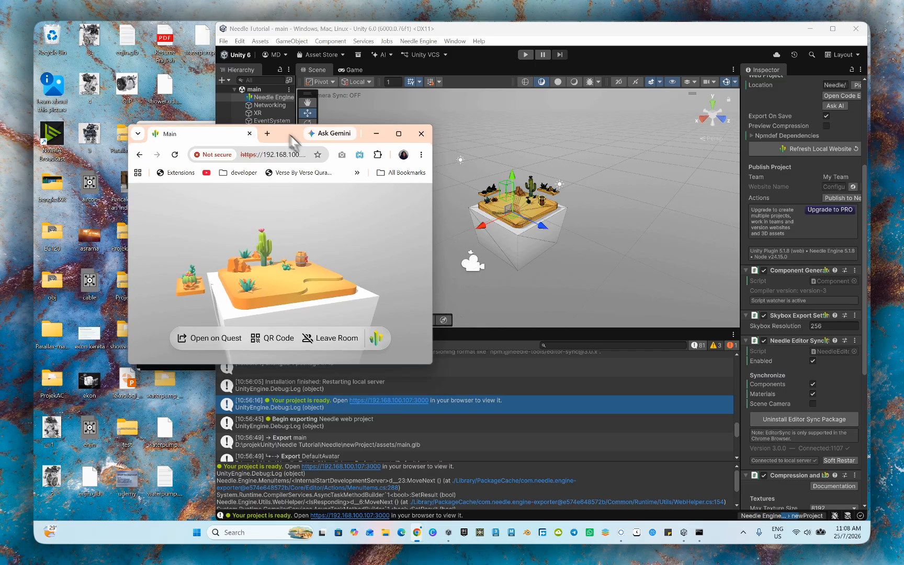
{"action": "left_click_drag", "start_coordinate": [296, 141], "coordinate": [194, 40]}
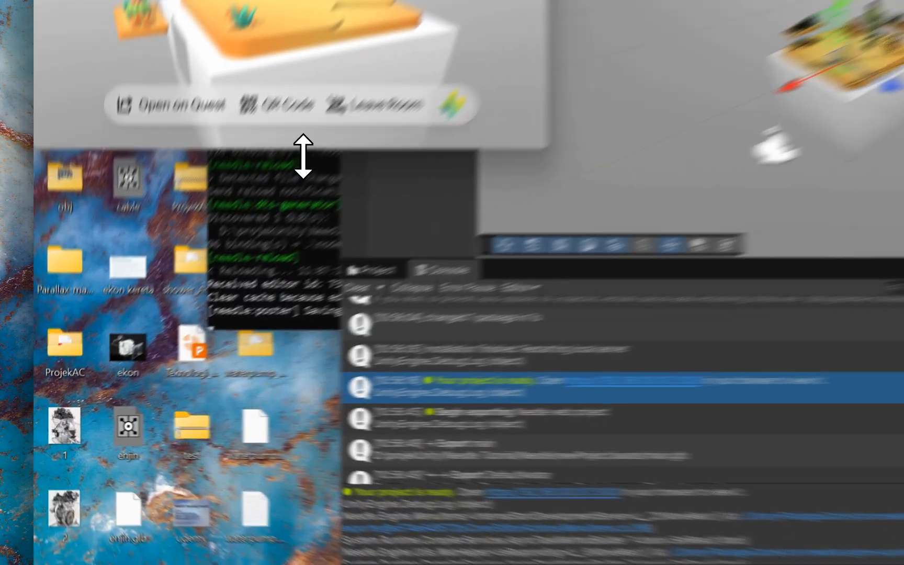
{"action": "left_click_drag", "start_coordinate": [184, 266], "coordinate": [181, 408]}
{"action": "left_click_drag", "start_coordinate": [329, 322], "coordinate": [301, 490]}
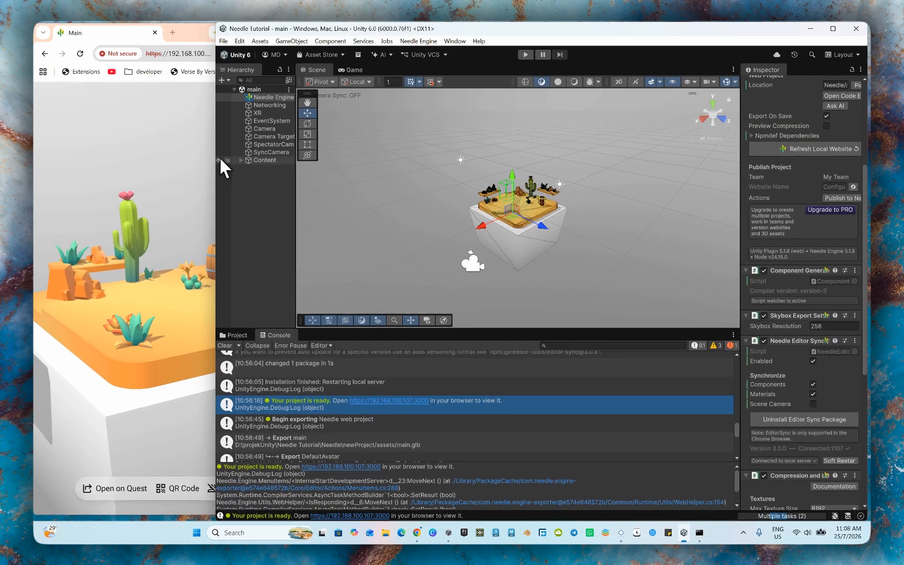
{"action": "left_click_drag", "start_coordinate": [230, 155], "coordinate": [279, 157]}
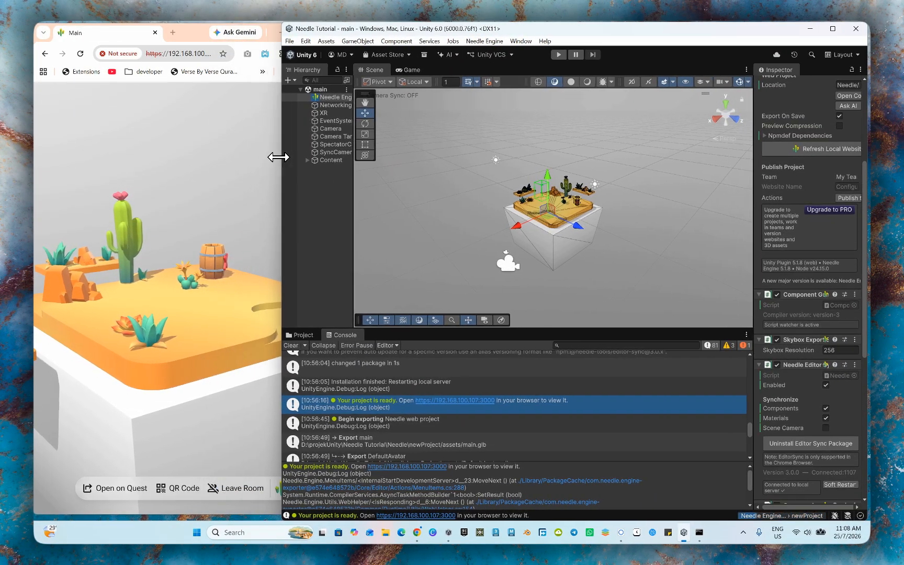
- Play the scene to export it to the web project and refresh the local website
{"action": "left_click", "coordinate": [559, 55]}
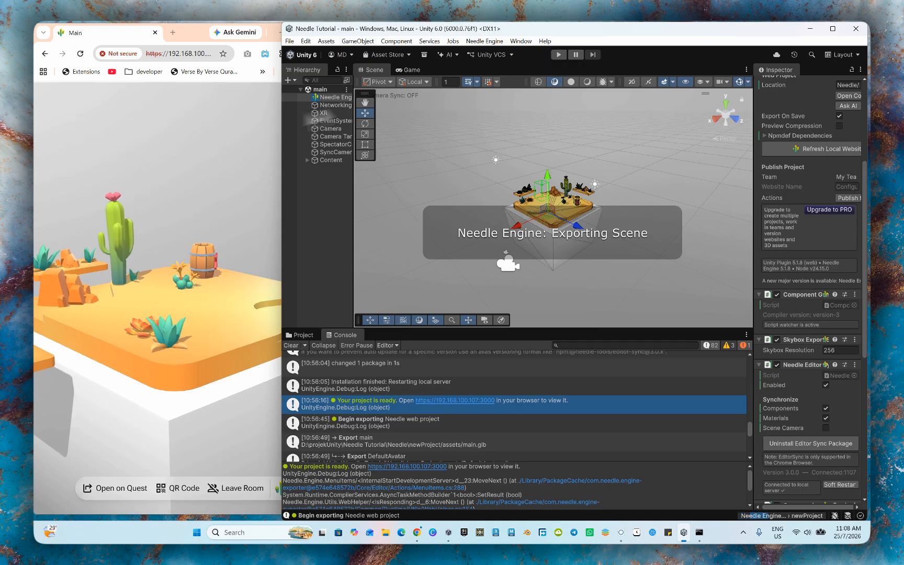
{"action": "left_click", "coordinate": [125, 36]}
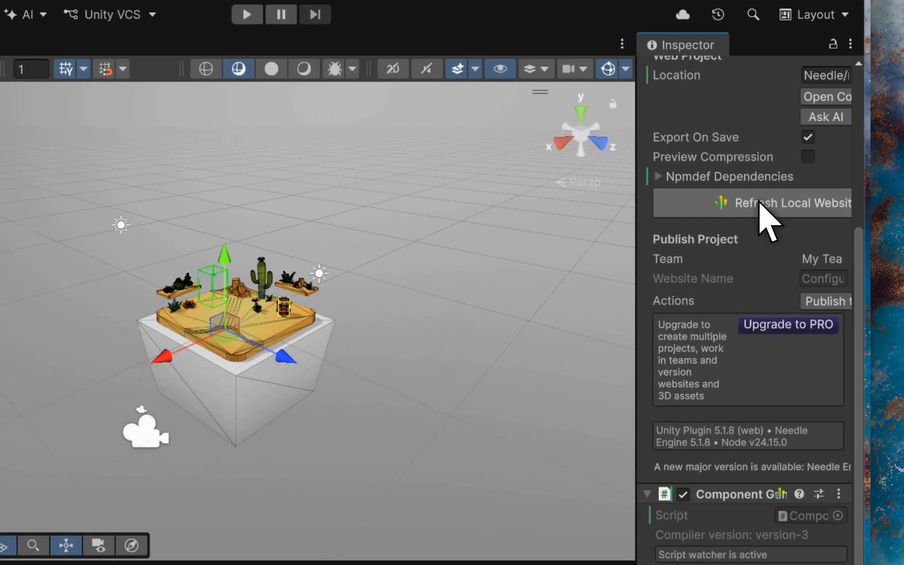
{"action": "left_click", "coordinate": [759, 204]}
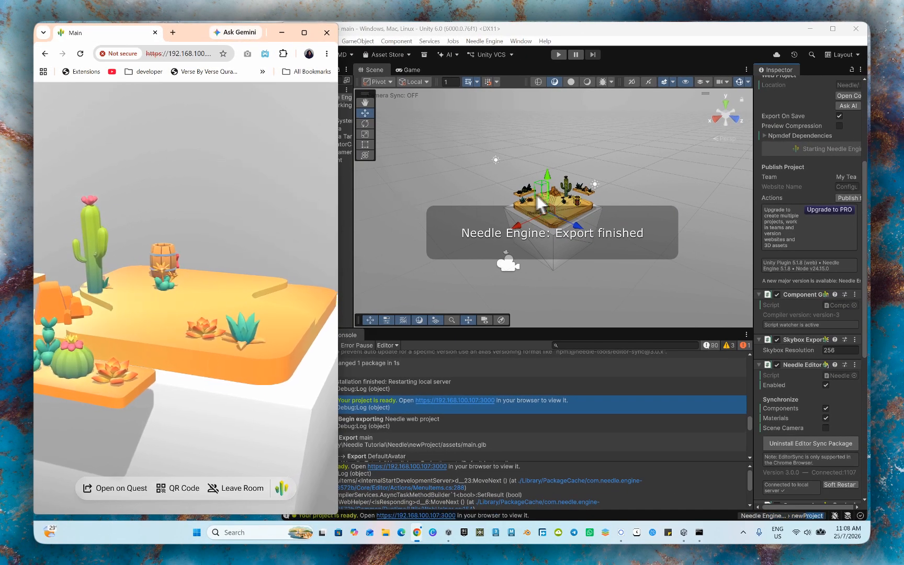
- Move the white ground cube straight down to about Y -2.37, below the sand island
{"action": "scroll", "coordinate": [562, 193], "scroll_direction": "up", "scroll_amount": 5}
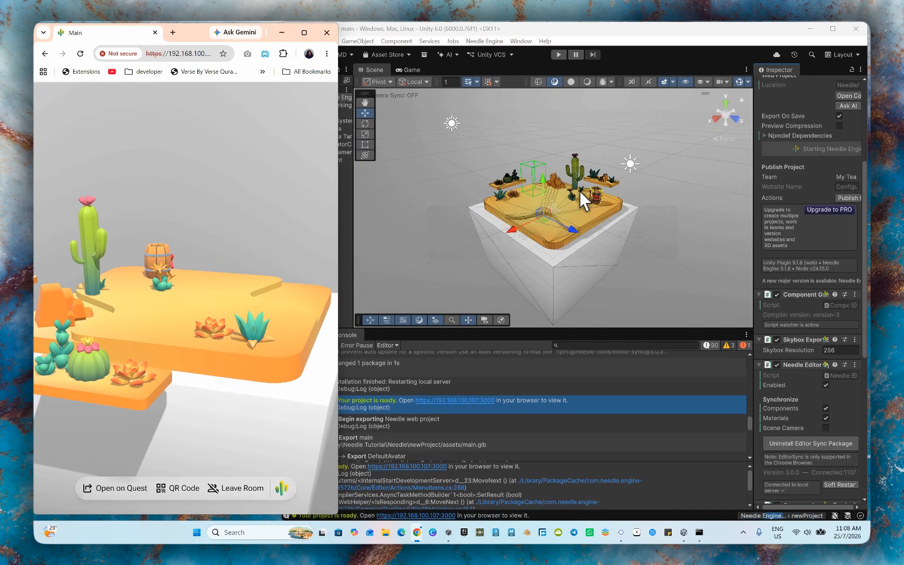
{"action": "left_click", "coordinate": [575, 168]}
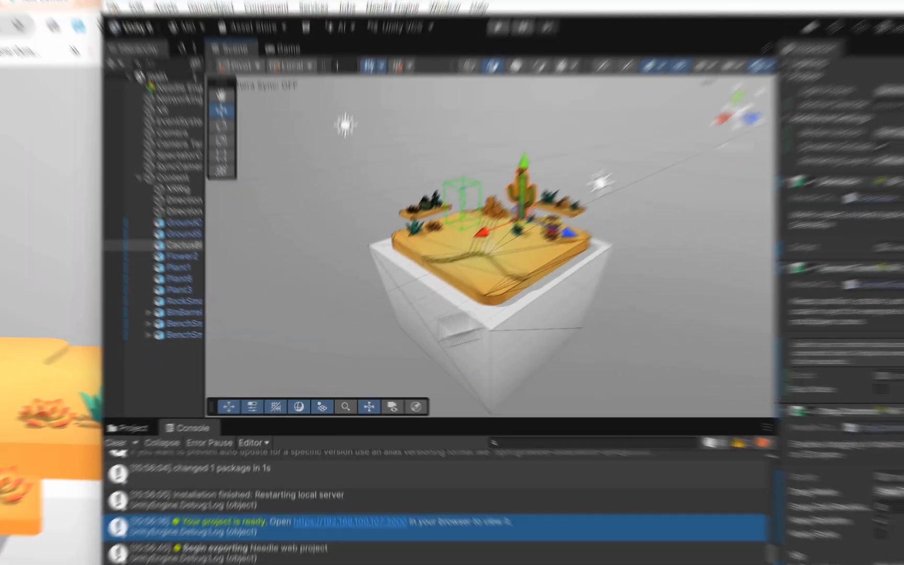
{"action": "scroll", "coordinate": [112, 345], "scroll_direction": "down", "scroll_amount": 4}
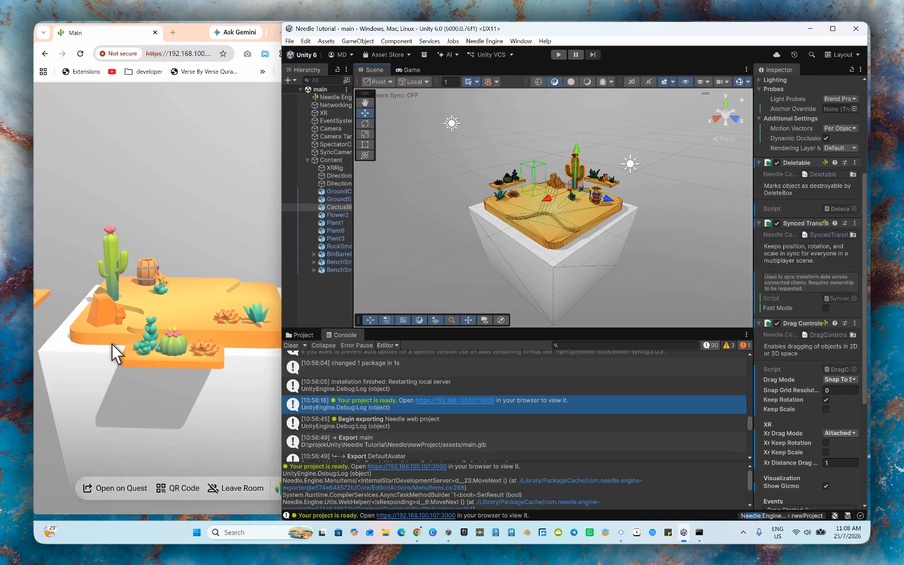
{"action": "left_click", "coordinate": [556, 274]}
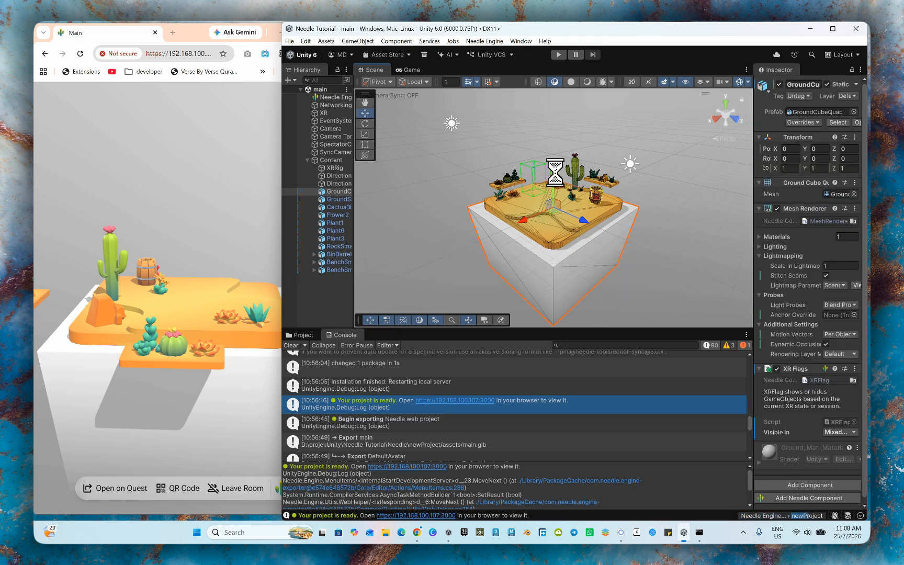
{"action": "left_click_drag", "start_coordinate": [554, 172], "coordinate": [556, 209]}
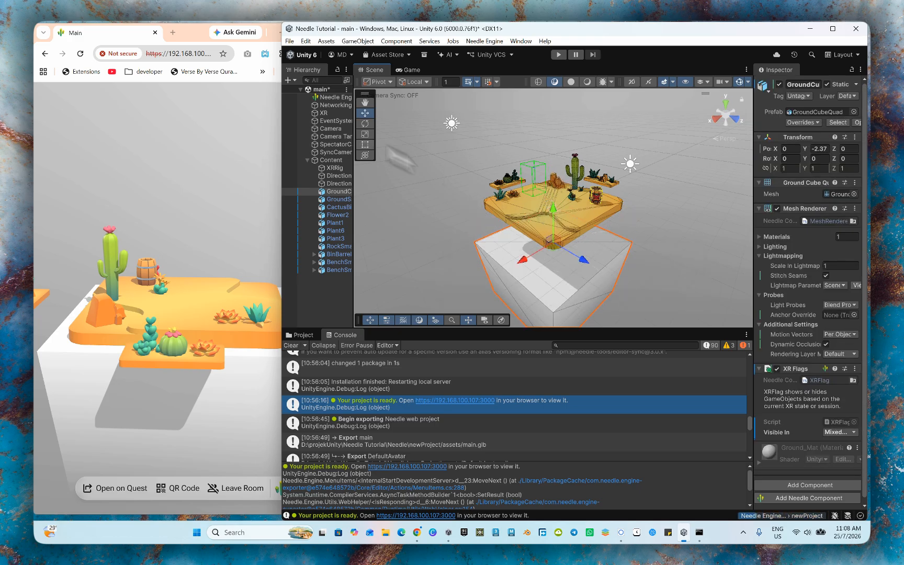
- Save the scene to export it and inspect the lowered cube in the browser preview
{"action": "left_click", "coordinate": [290, 41]}
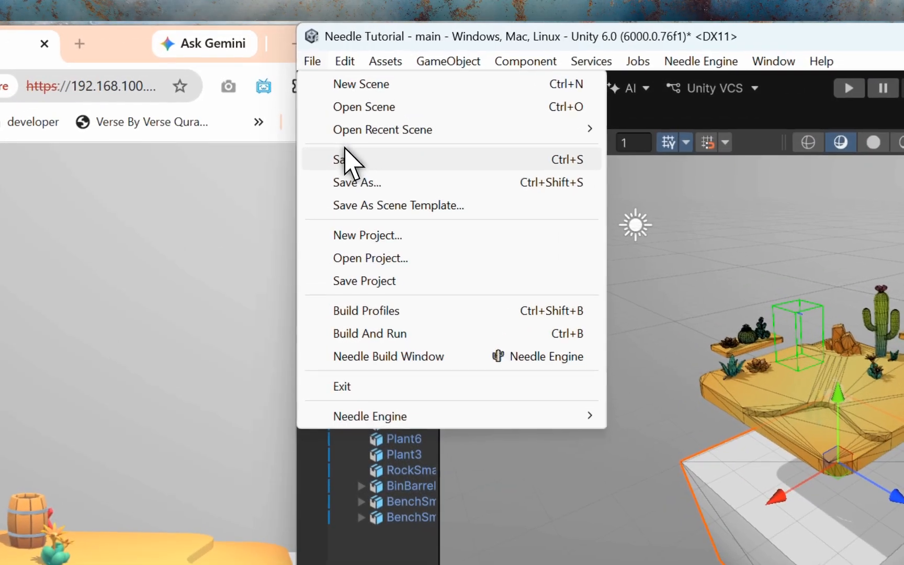
{"action": "left_click", "coordinate": [307, 90]}
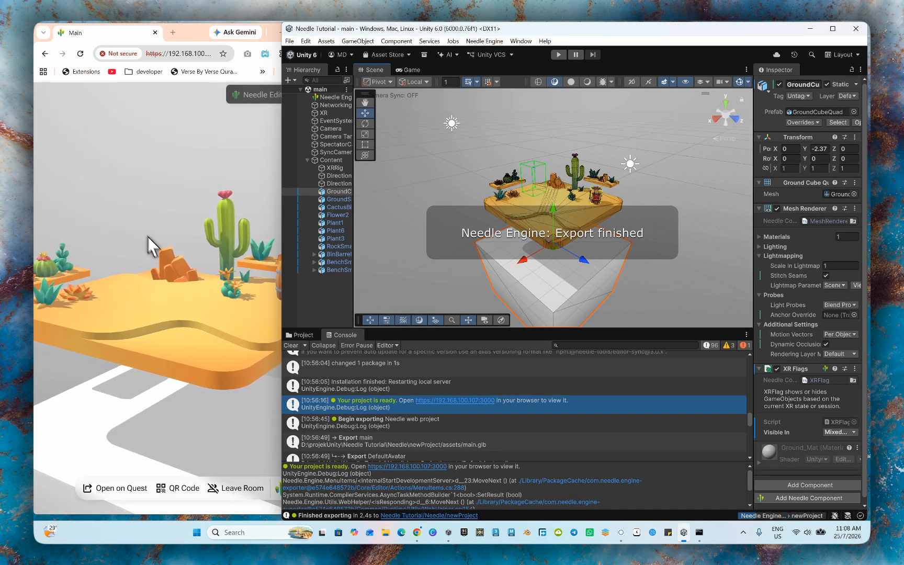
{"action": "scroll", "coordinate": [185, 359], "scroll_direction": "up", "scroll_amount": 5}
{"action": "scroll", "coordinate": [183, 368], "scroll_direction": "up", "scroll_amount": 3}
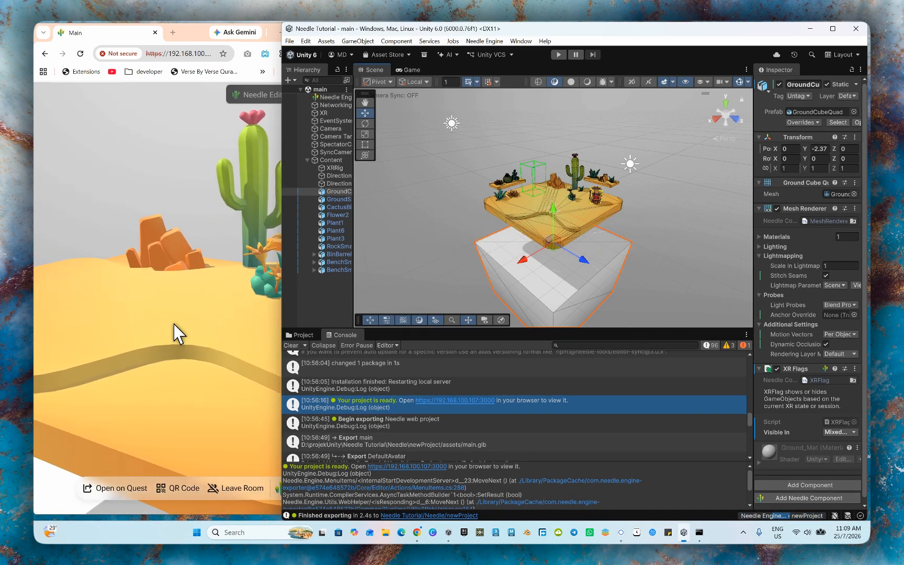
{"action": "scroll", "coordinate": [174, 324], "scroll_direction": "down", "scroll_amount": 3}
{"action": "scroll", "coordinate": [174, 324], "scroll_direction": "down", "scroll_amount": 8}
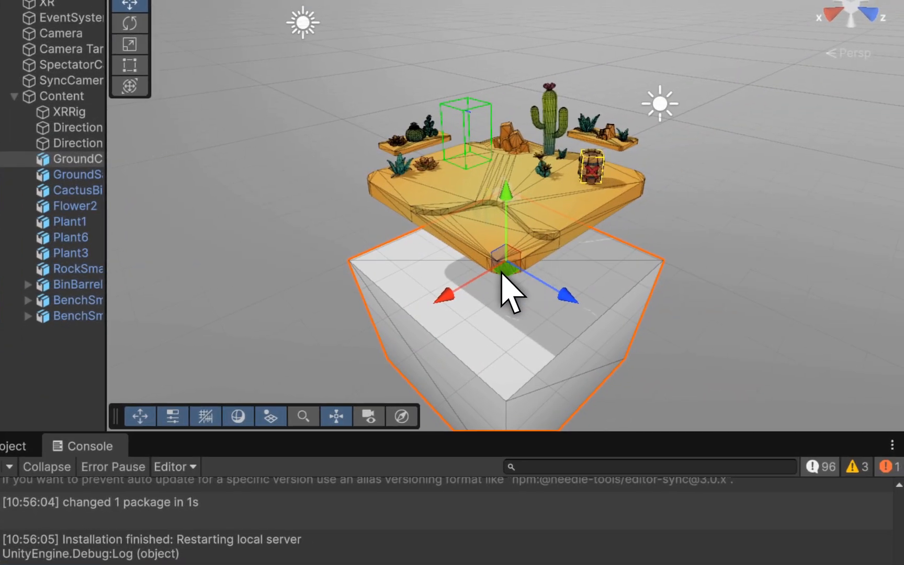
- Move the white ground cube sideways to about X -10, Z -0.6 and play the scene to export it
{"action": "left_click_drag", "start_coordinate": [501, 273], "coordinate": [629, 194]}
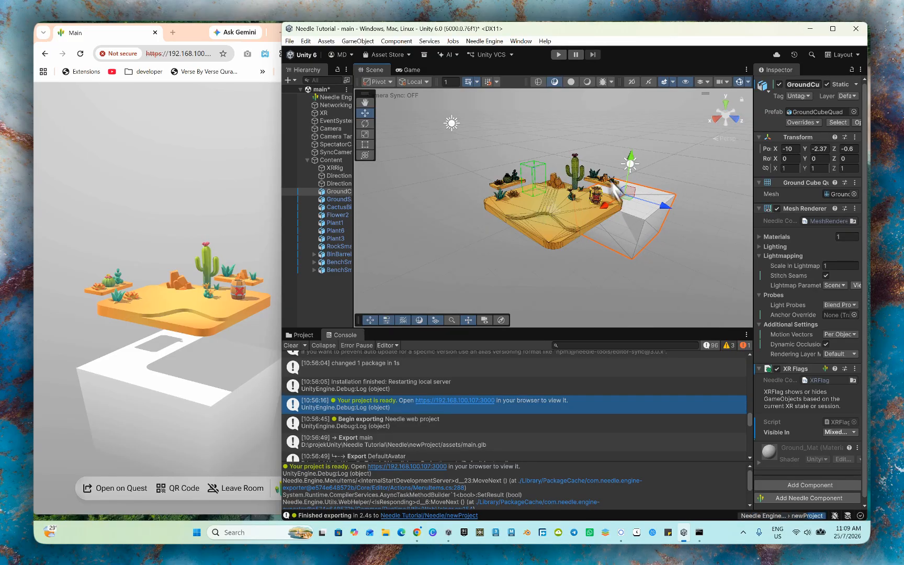
{"action": "left_click", "coordinate": [558, 52]}
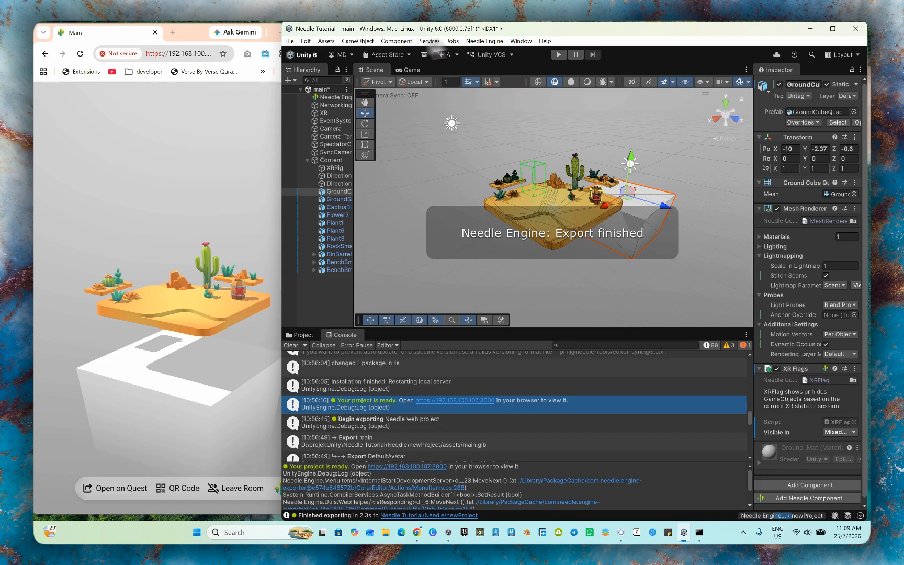
{"action": "left_click", "coordinate": [108, 33]}
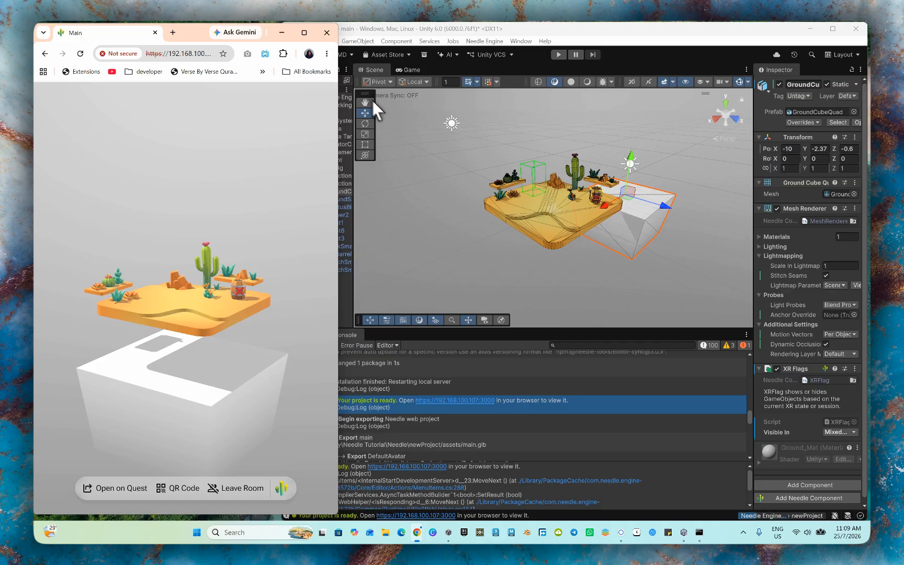
- Refresh the local website from the Needle Engine object and save the scene, checking the cube's new position in the browser preview
{"action": "left_click", "coordinate": [359, 31]}
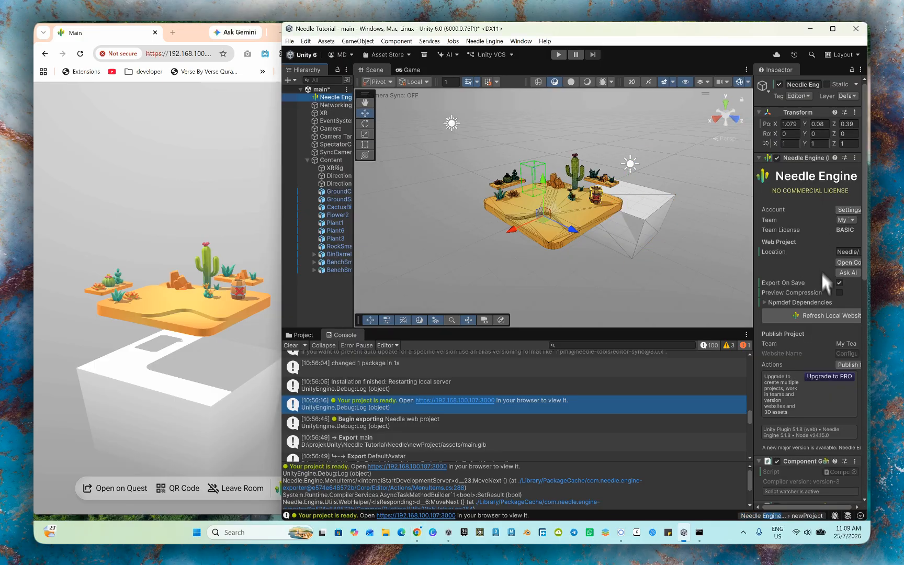
{"action": "left_click", "coordinate": [817, 317]}
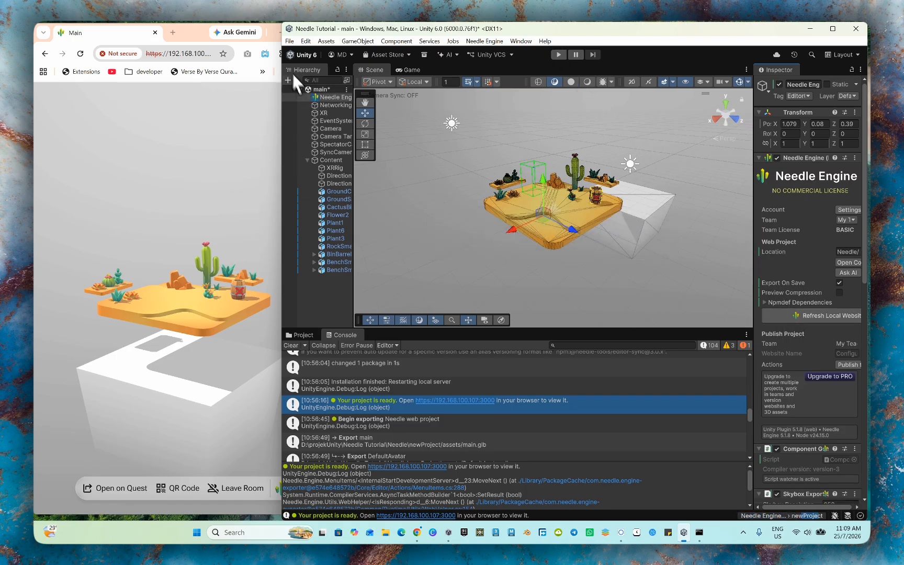
{"action": "left_click", "coordinate": [288, 42]}
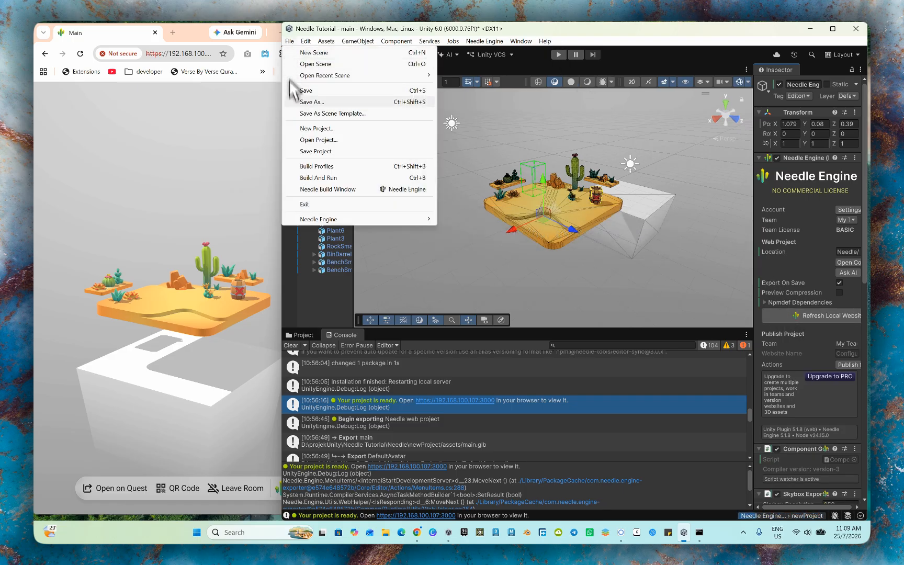
{"action": "left_click", "coordinate": [300, 91]}
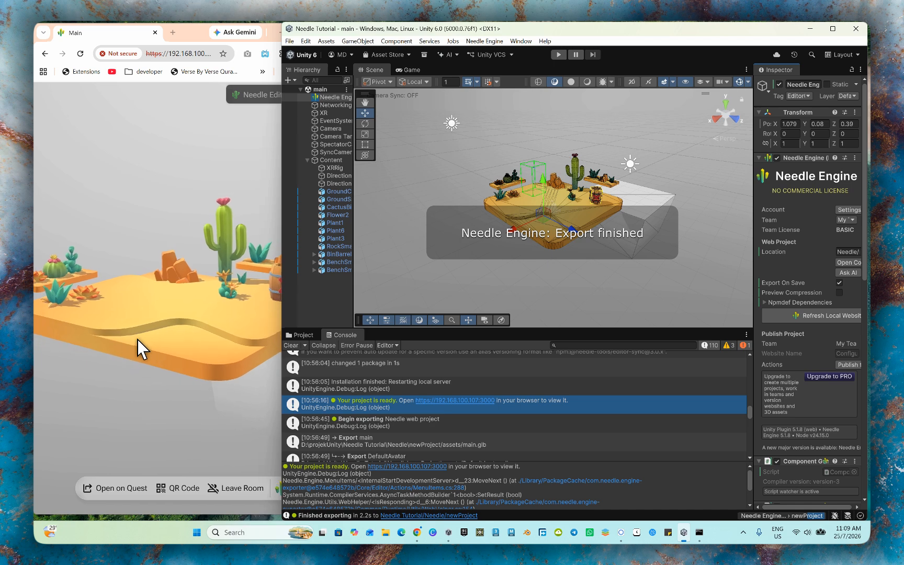
{"action": "left_click_drag", "start_coordinate": [137, 339], "coordinate": [162, 303]}
{"action": "scroll", "coordinate": [169, 295], "scroll_direction": "up", "scroll_amount": 1}
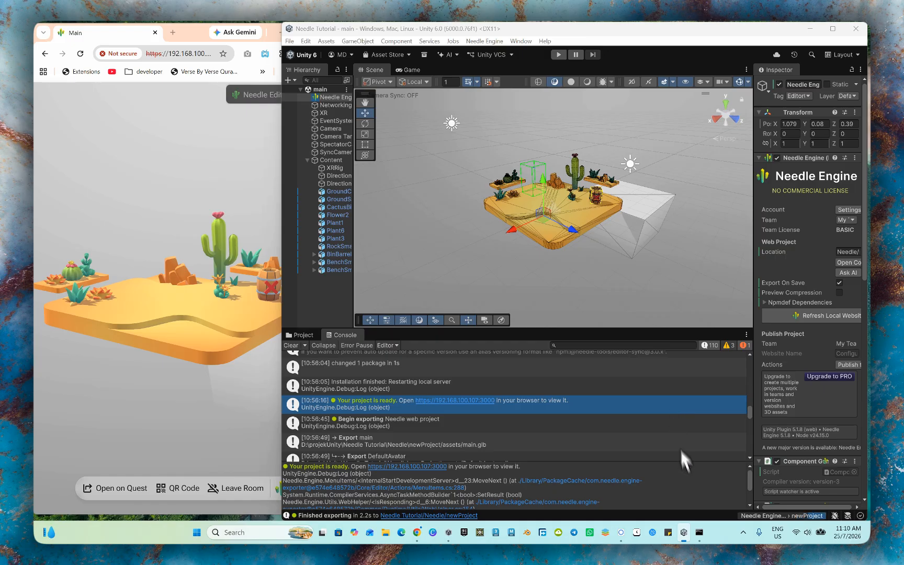
- Bring up the local server's command prompt window and close it
{"action": "left_click", "coordinate": [699, 532]}
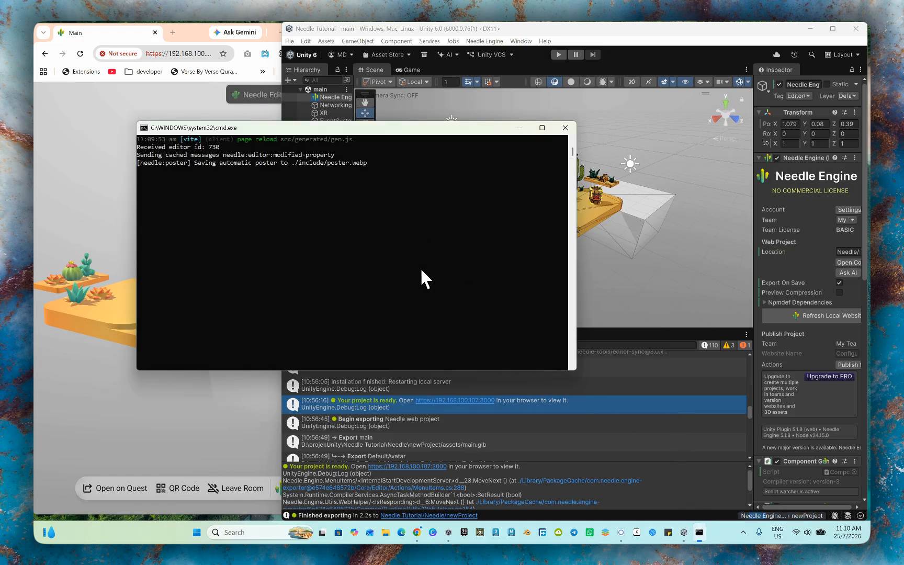
{"action": "left_click", "coordinate": [563, 129]}
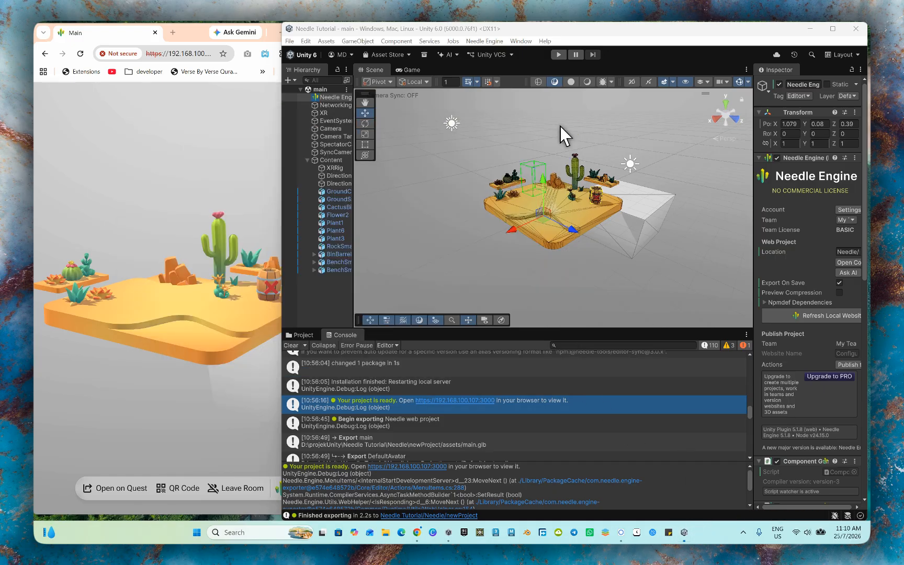
- Start Needle Engine again and open its local website past the privacy warning, closing the old preview tab
{"action": "left_click", "coordinate": [811, 315]}
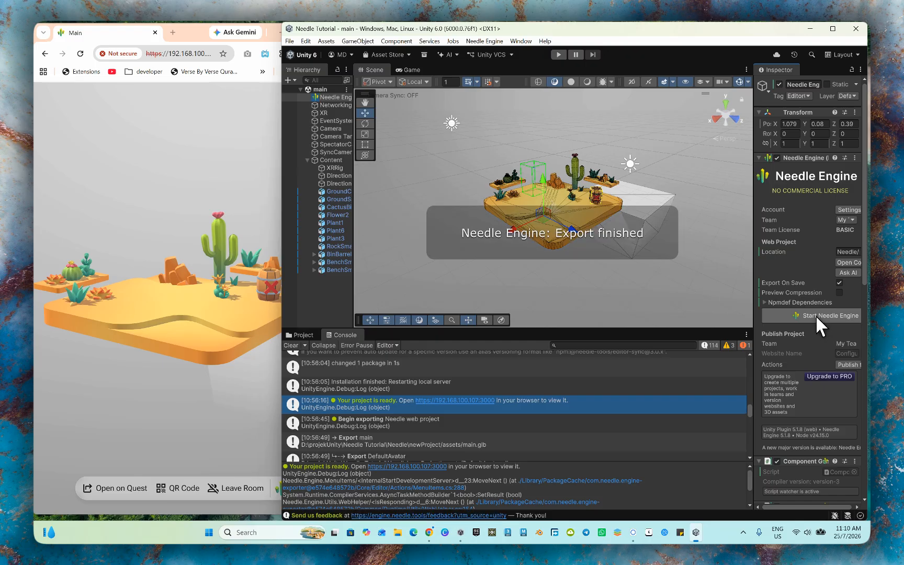
{"action": "left_click", "coordinate": [815, 315]}
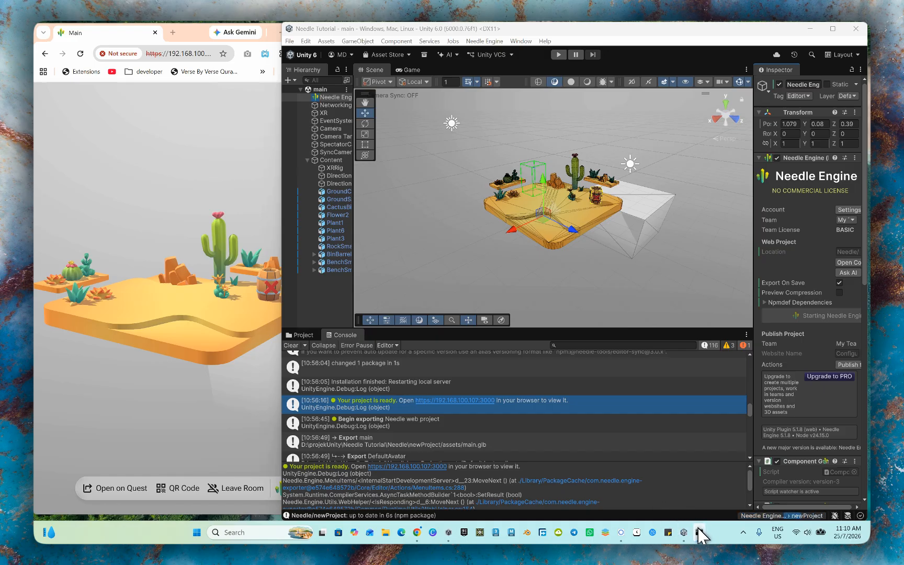
{"action": "left_click", "coordinate": [444, 466]}
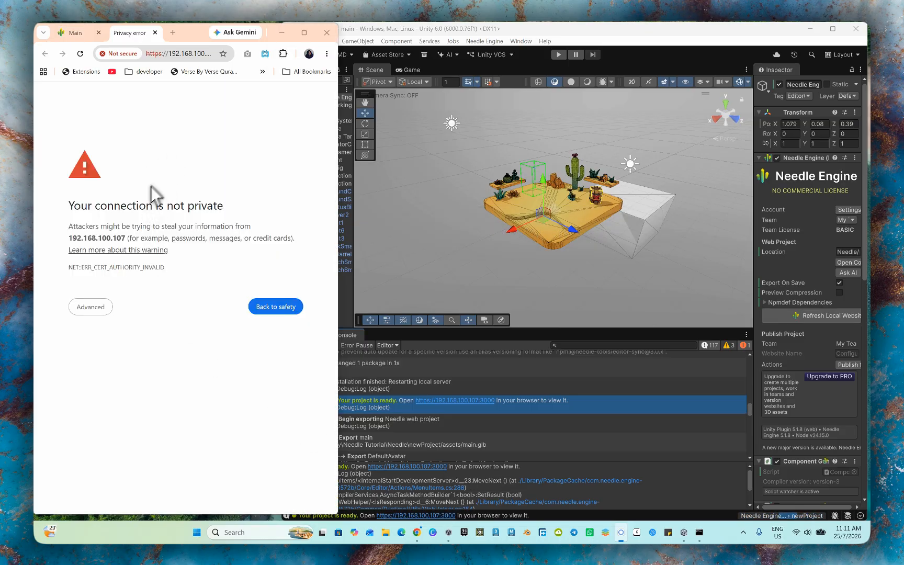
{"action": "left_click", "coordinate": [100, 306]}
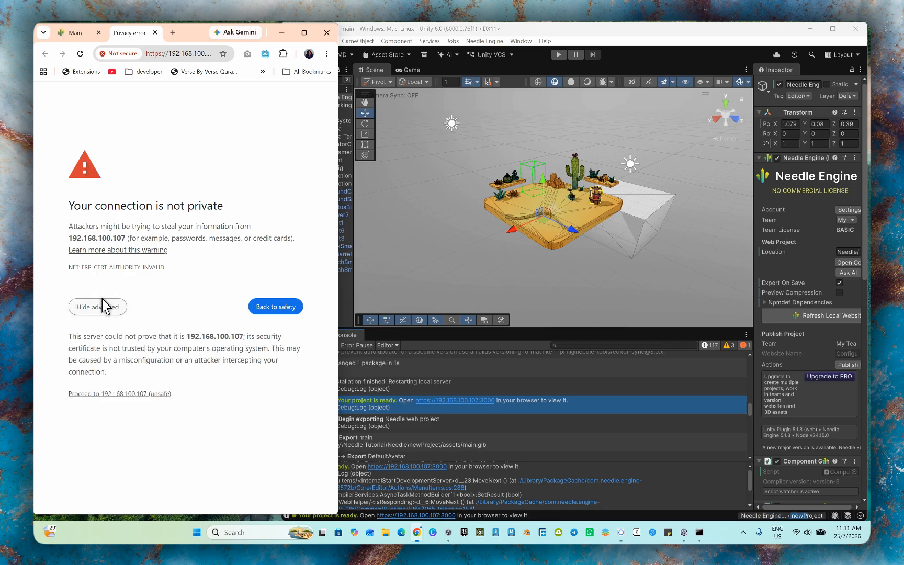
{"action": "left_click", "coordinate": [146, 393]}
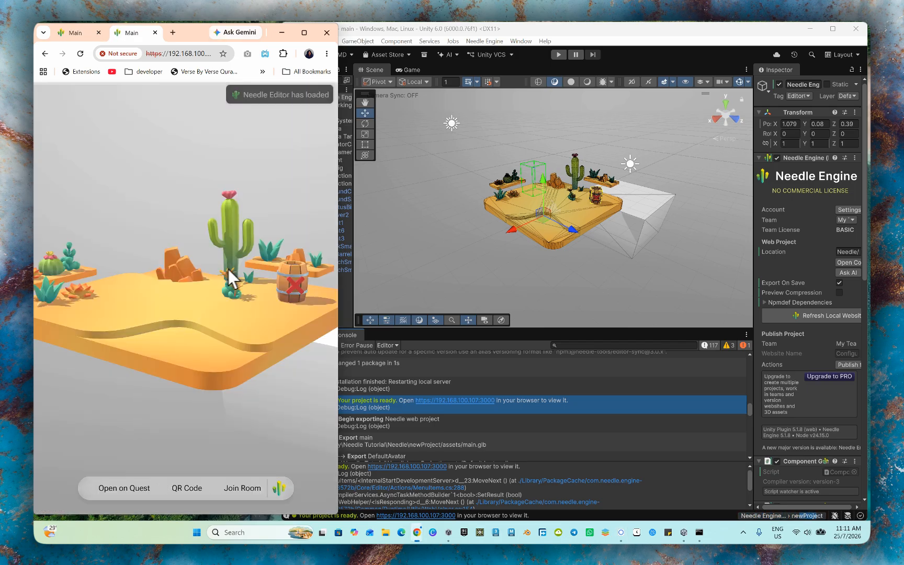
{"action": "left_click", "coordinate": [98, 33]}
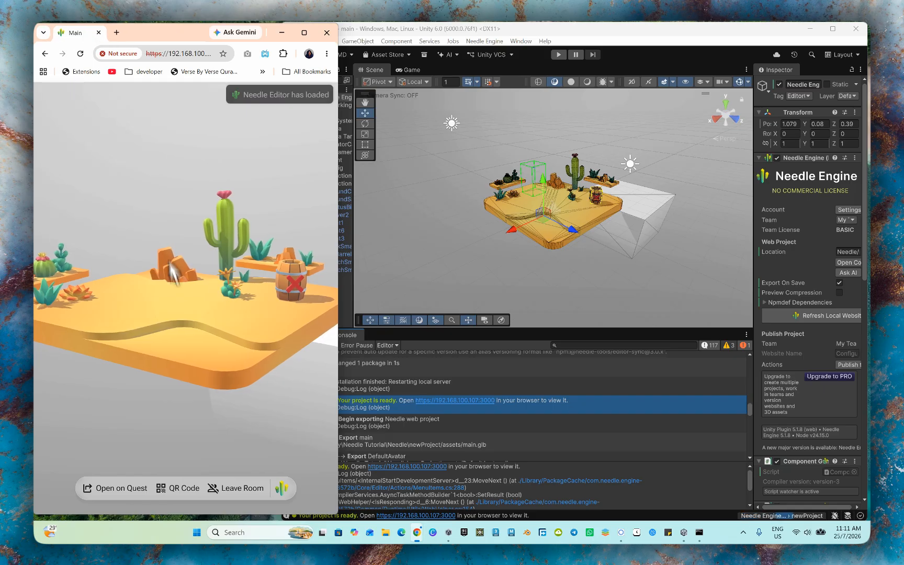
{"action": "left_click_drag", "start_coordinate": [193, 285], "coordinate": [186, 288]}
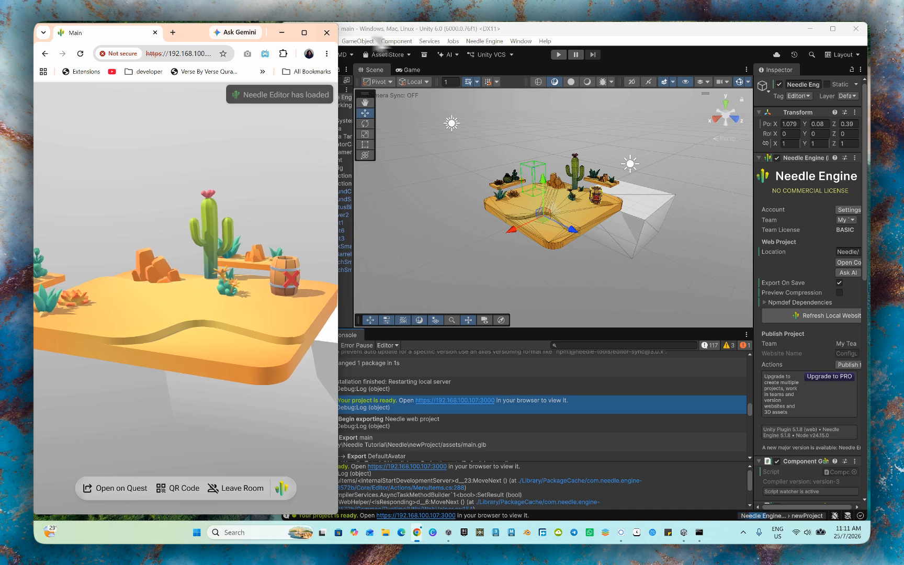
- Create a new scene from the Basic (URP) template
{"action": "left_click", "coordinate": [460, 30]}
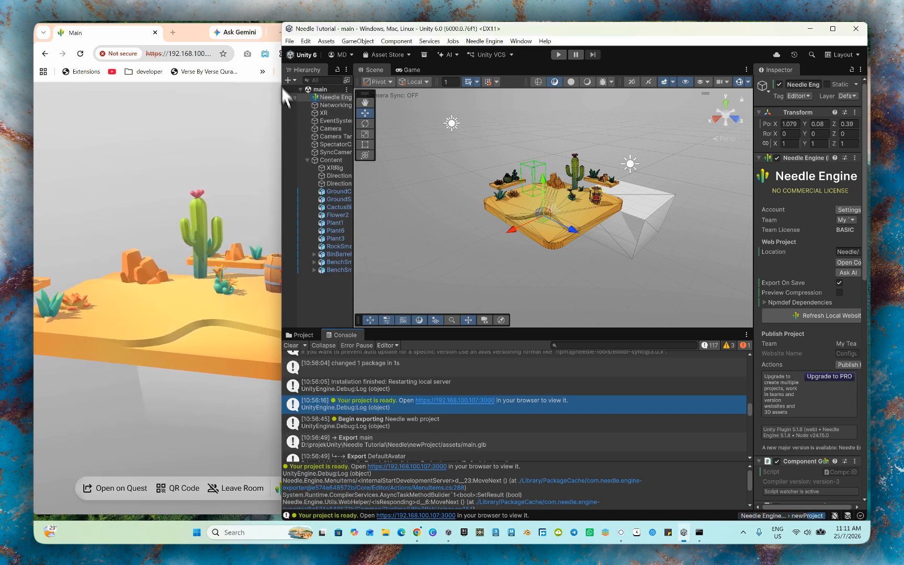
{"action": "left_click", "coordinate": [288, 41]}
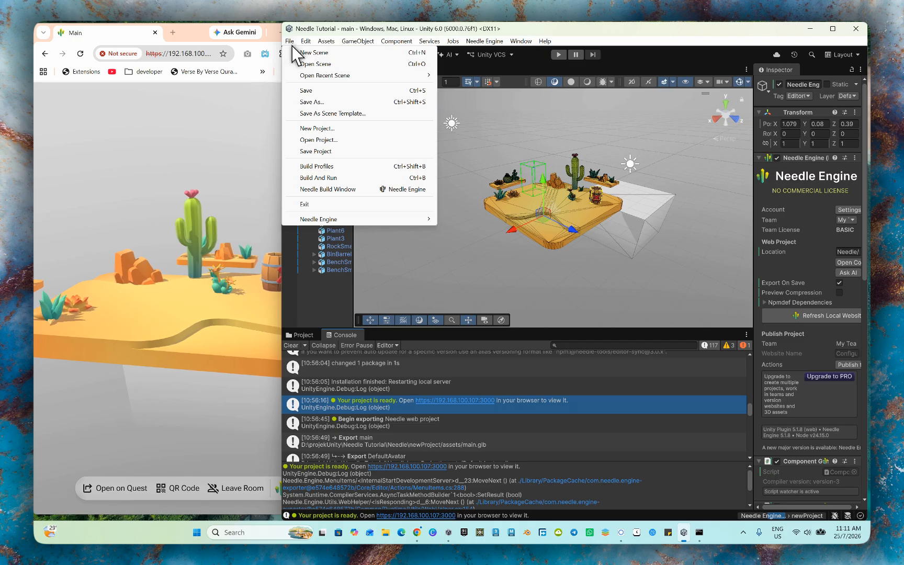
{"action": "left_click", "coordinate": [314, 52]}
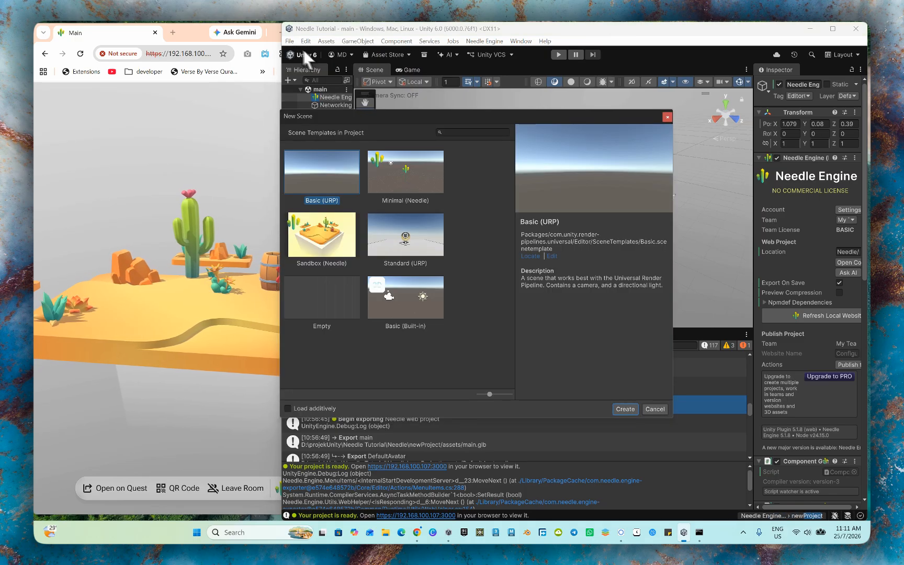
{"action": "double_click", "coordinate": [322, 165]}
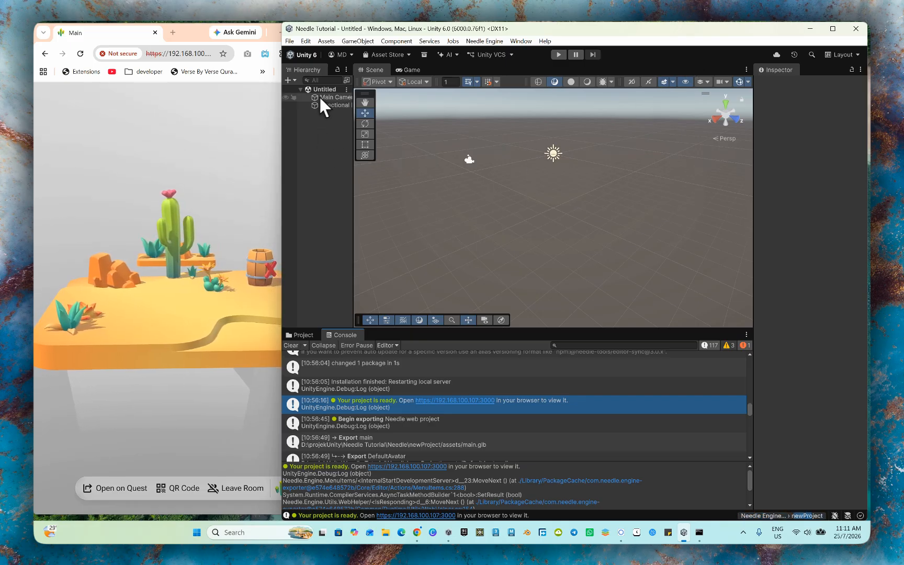
- Add a 3D sphere and a 3D plane to the empty scene
{"action": "left_click", "coordinate": [361, 40]}
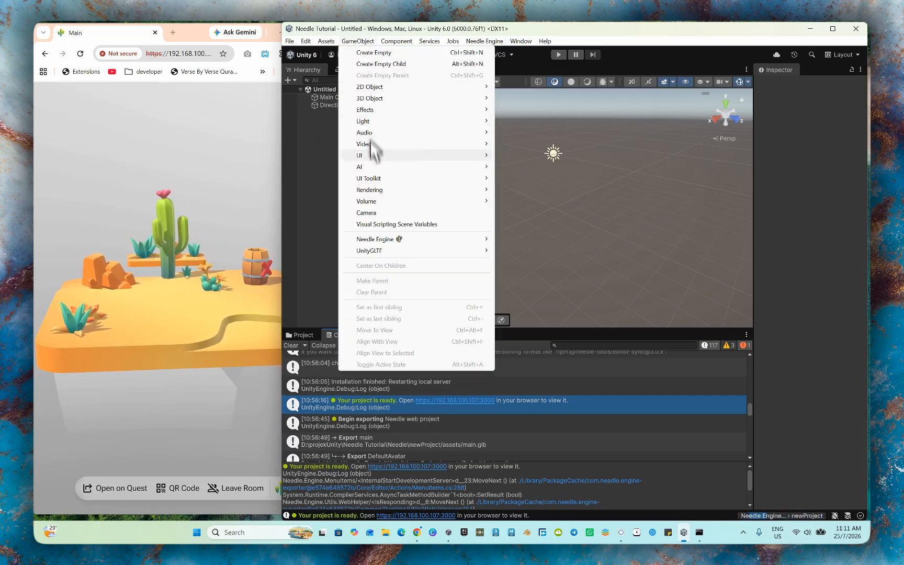
{"action": "mouse_move", "coordinate": [387, 99]}
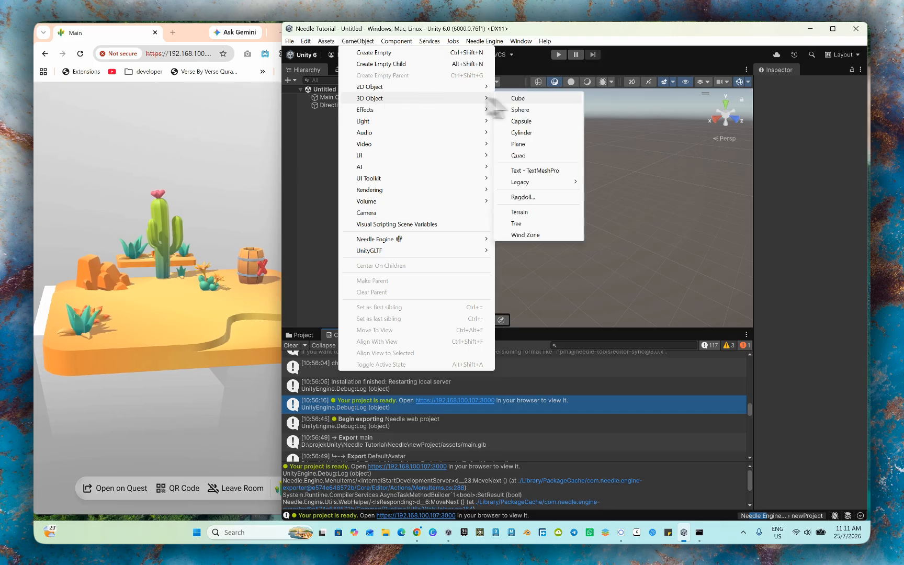
{"action": "left_click", "coordinate": [529, 110]}
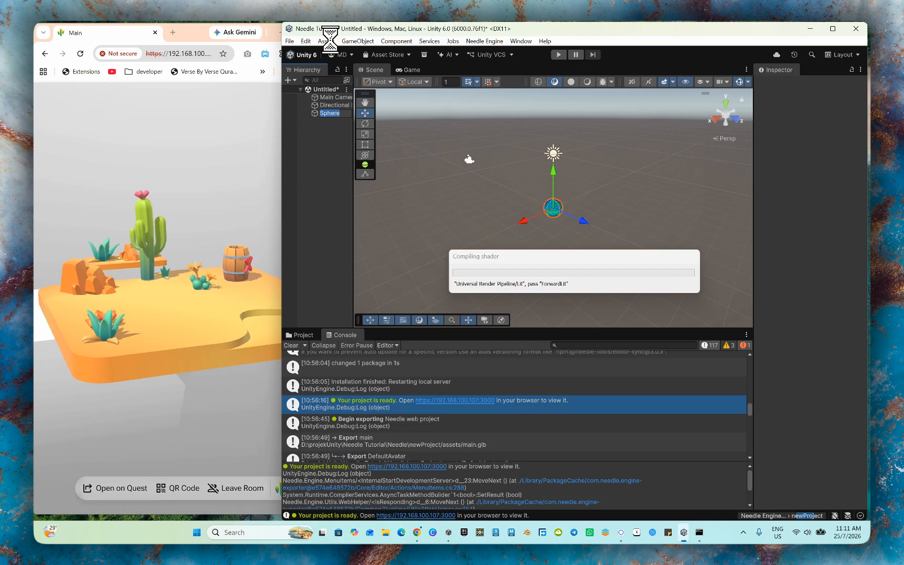
{"action": "left_click", "coordinate": [322, 41]}
{"action": "mouse_move", "coordinate": [346, 41]}
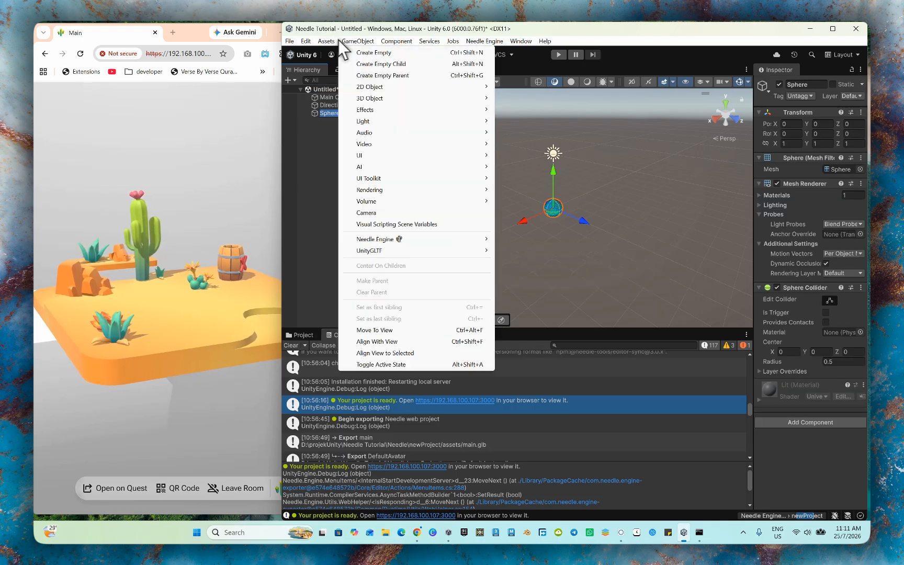
{"action": "mouse_move", "coordinate": [385, 98]}
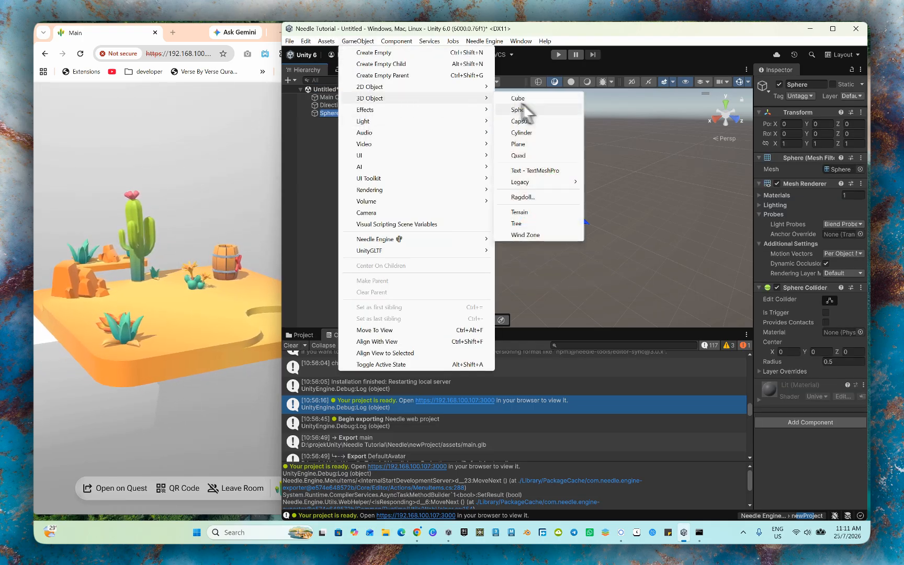
{"action": "left_click", "coordinate": [531, 144]}
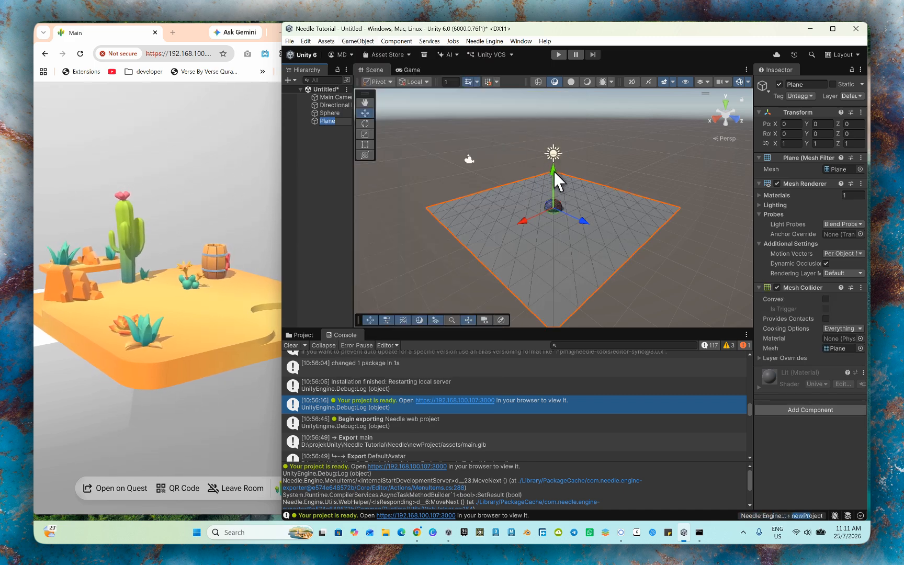
- Select the sphere and raise it above the plane to a Y position of about 0.47
{"action": "left_click", "coordinate": [553, 201]}
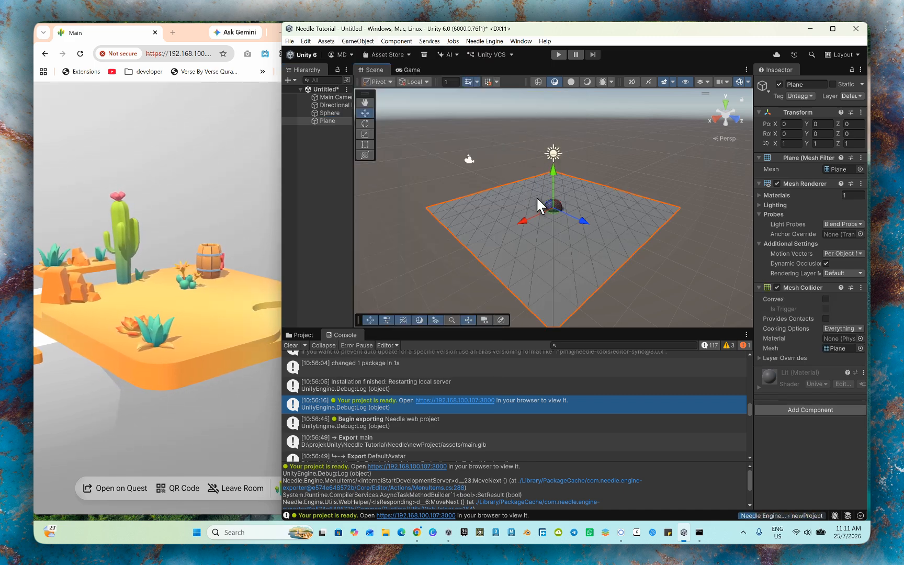
{"action": "left_click", "coordinate": [595, 157]}
{"action": "left_click", "coordinate": [555, 199]}
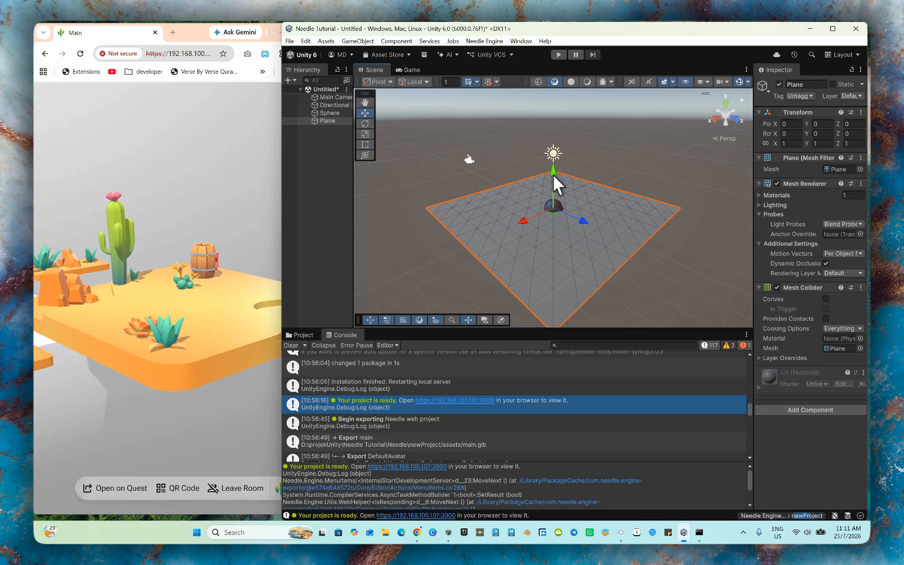
{"action": "left_click", "coordinate": [329, 113]}
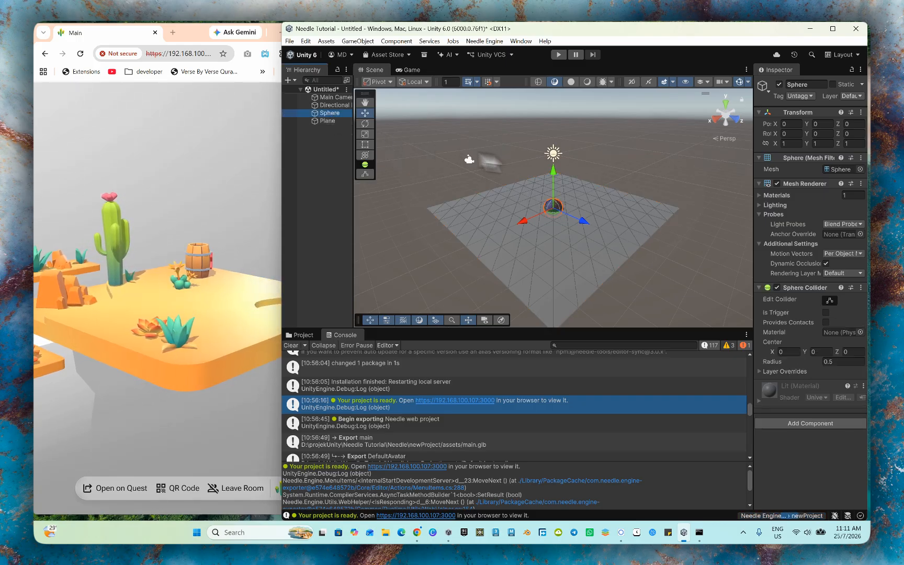
{"action": "left_click_drag", "start_coordinate": [548, 166], "coordinate": [545, 156]}
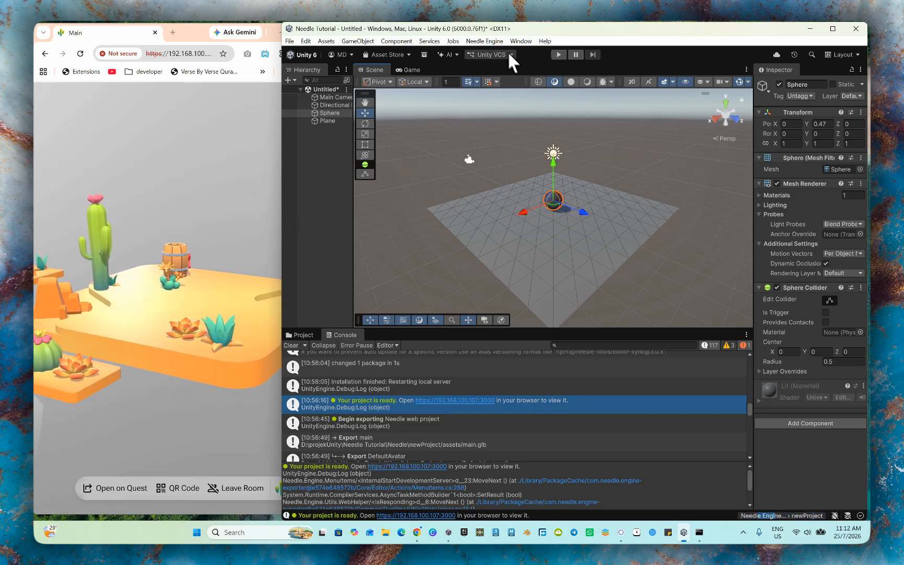
- Add the Needle Engine exporter to the scene and generate its web project from the Vite (default) template
{"action": "left_click", "coordinate": [486, 41]}
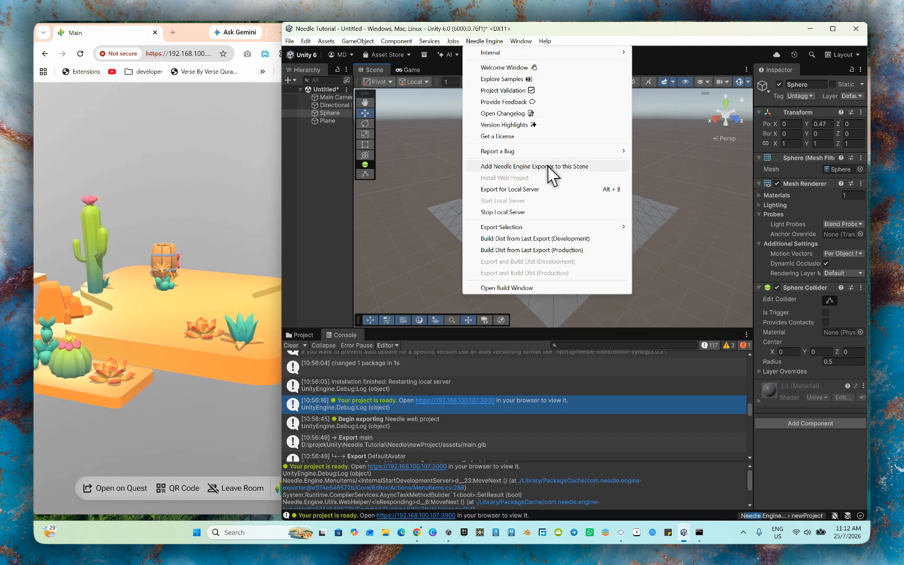
{"action": "left_click", "coordinate": [568, 167]}
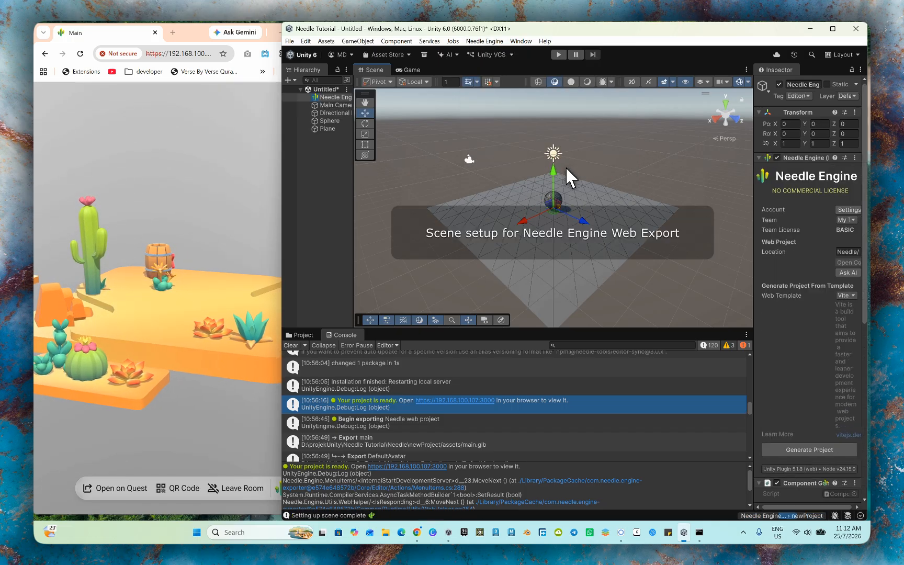
{"action": "left_click", "coordinate": [328, 97]}
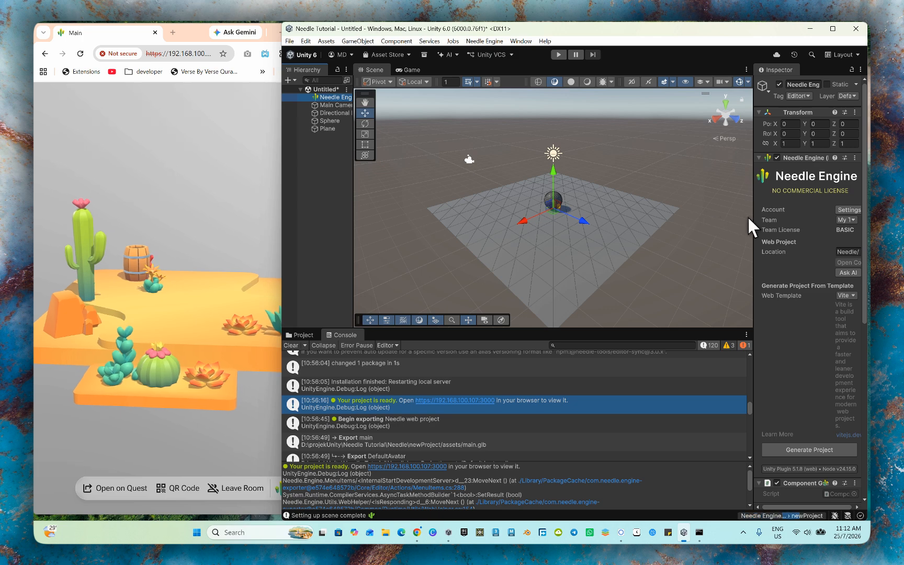
{"action": "left_click_drag", "start_coordinate": [752, 218], "coordinate": [700, 212]}
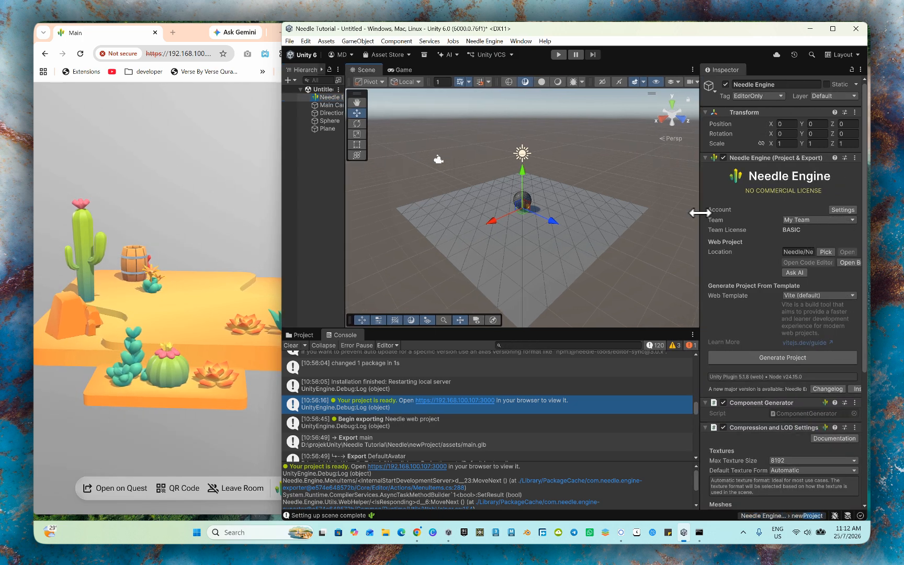
{"action": "left_click", "coordinate": [778, 358]}
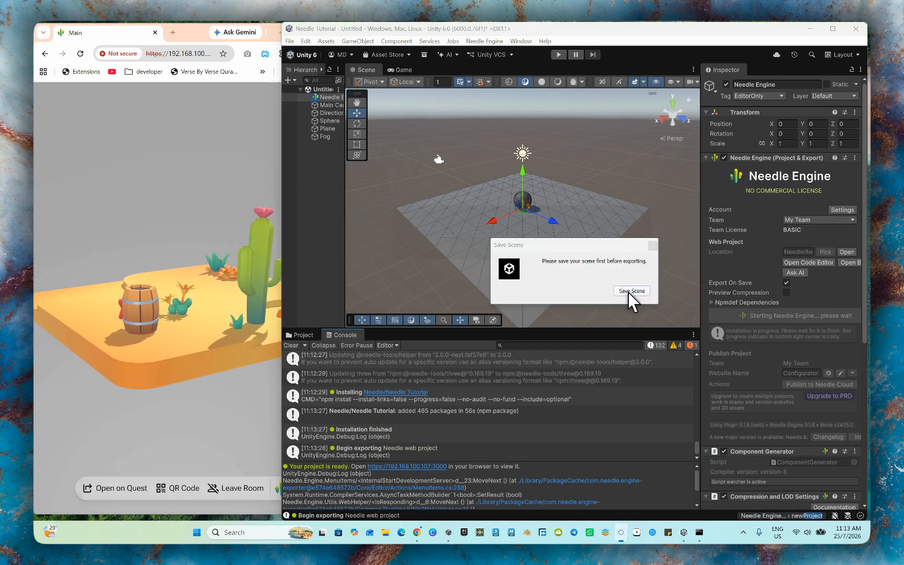
- Save the new scene as "scene" in the Assets folder for the export and close the generated project's folder window
{"action": "left_click", "coordinate": [629, 291]}
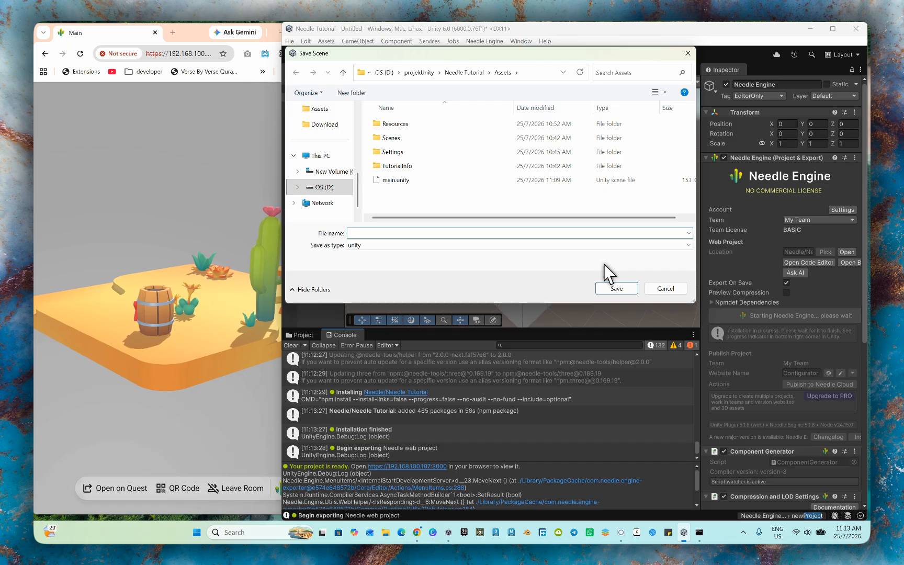
{"action": "type", "text": "main"}
{"action": "key", "text": "BackSpace"}
{"action": "key", "text": "BackSpace"}
{"action": "key", "text": "BackSpace"}
{"action": "key", "text": "BackSpace"}
{"action": "type", "text": "scen"}
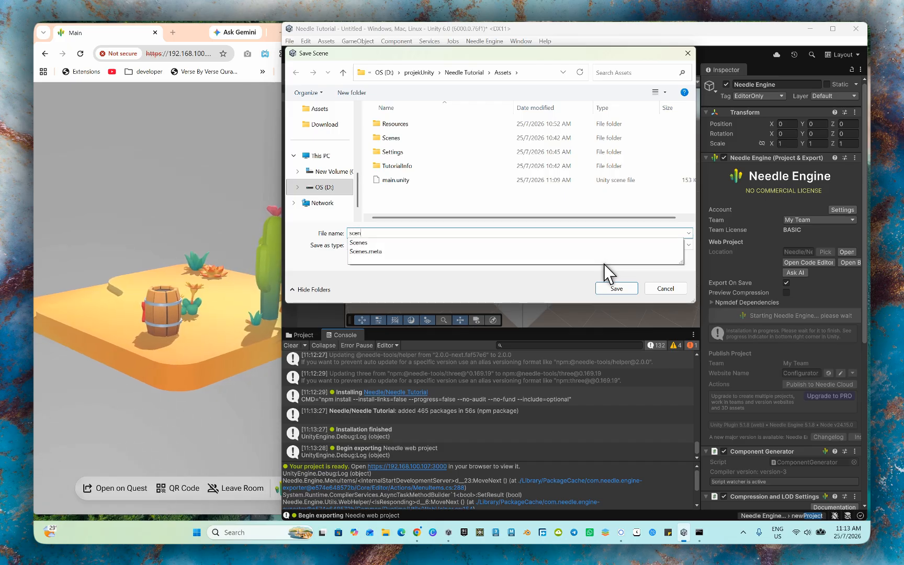
{"action": "type", "text": "e"}
{"action": "key", "text": "Return"}
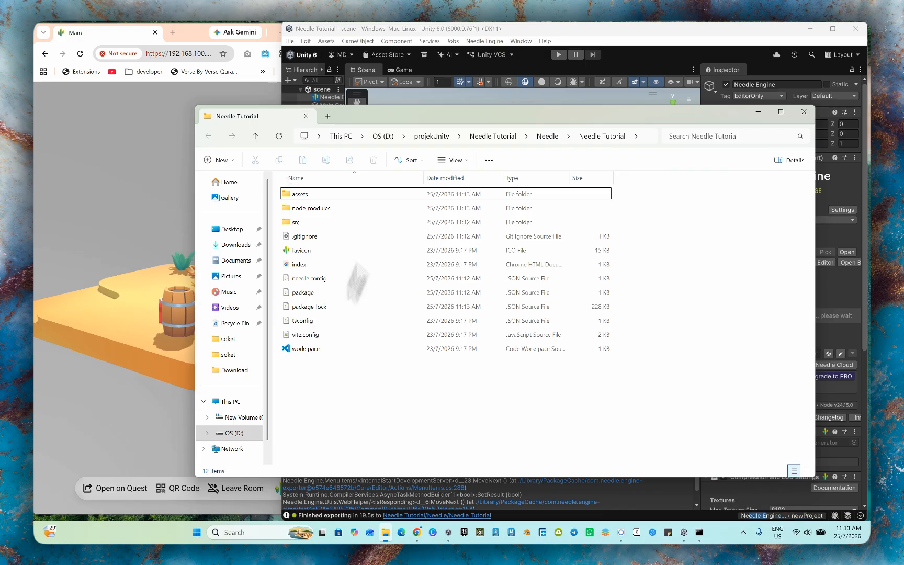
{"action": "left_click", "coordinate": [803, 112]}
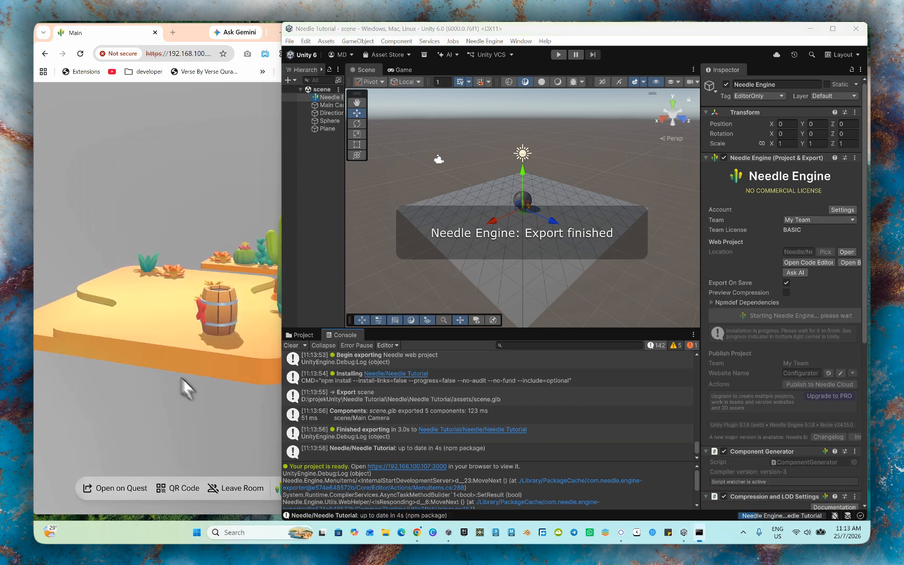
{"action": "left_click", "coordinate": [406, 464]}
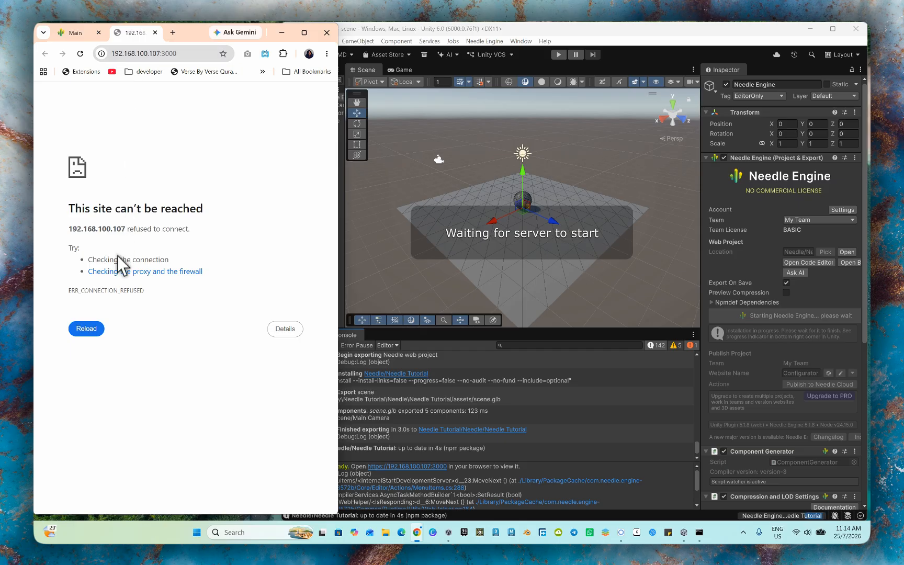
{"action": "left_click", "coordinate": [155, 33]}
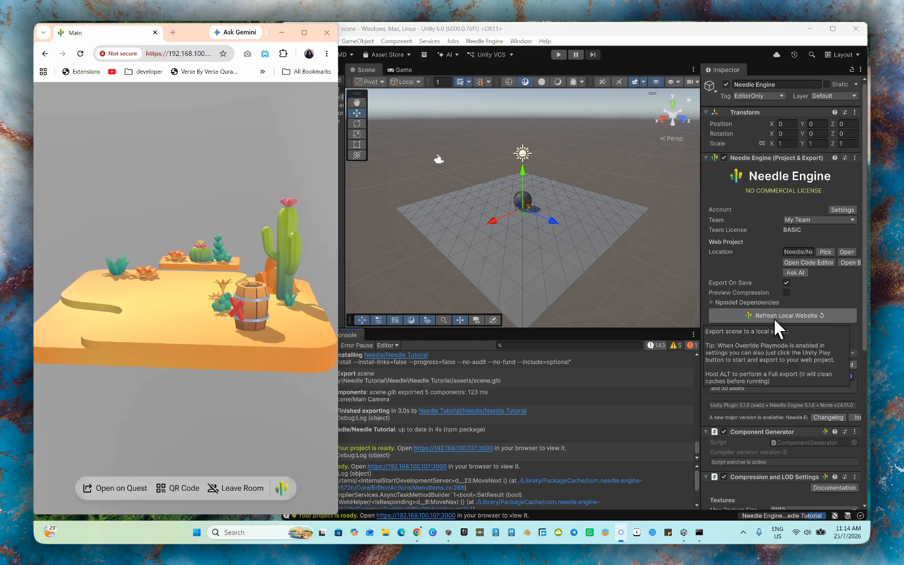
{"action": "scroll", "coordinate": [433, 463], "scroll_direction": "down", "scroll_amount": 1}
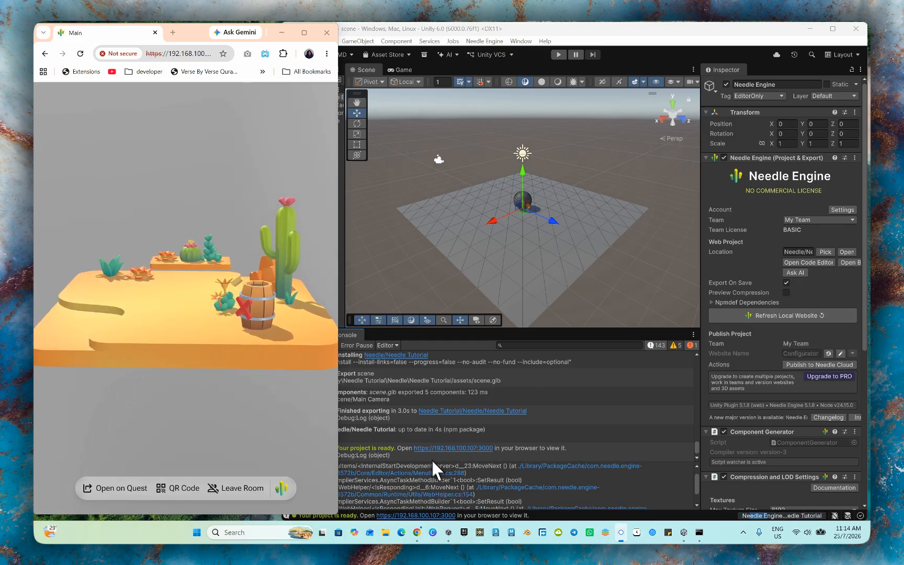
{"action": "scroll", "coordinate": [429, 454], "scroll_direction": "up", "scroll_amount": 4}
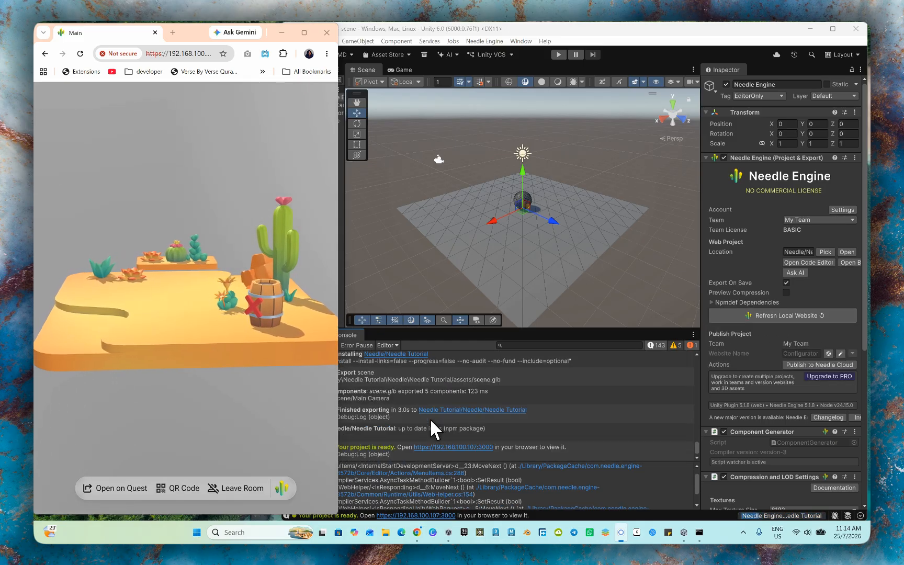
{"action": "left_click", "coordinate": [435, 448]}
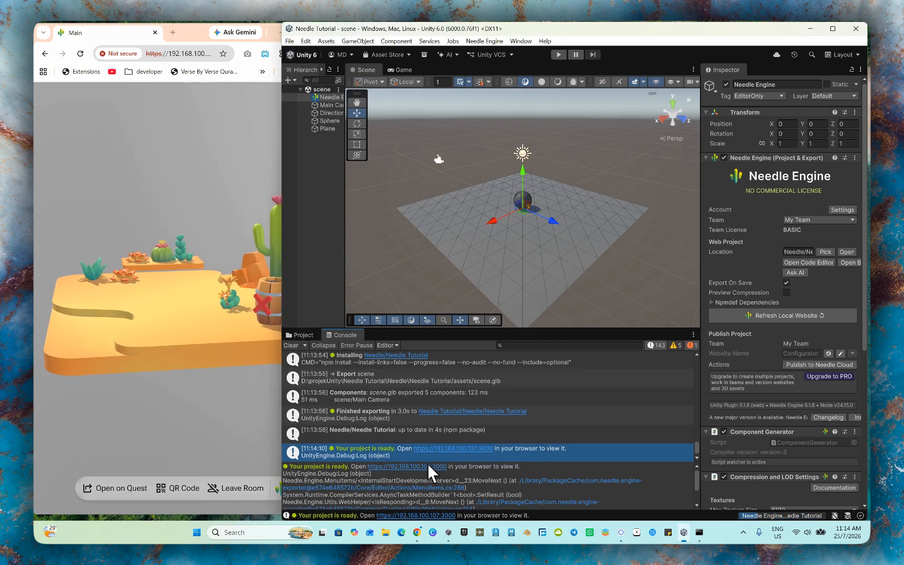
{"action": "left_click", "coordinate": [428, 465]}
{"action": "left_click", "coordinate": [97, 308]}
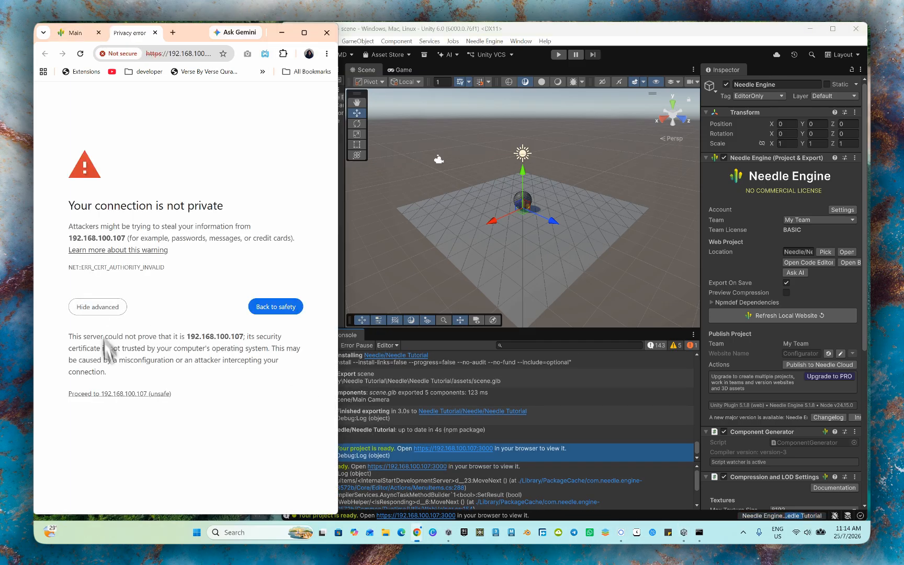
{"action": "left_click", "coordinate": [116, 394]}
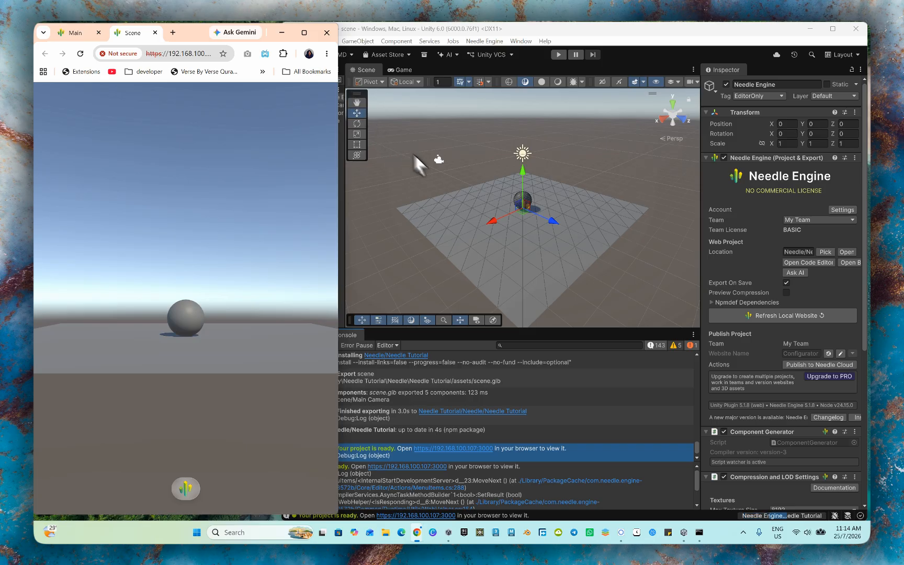
- Inspect the exported sphere and plane from several angles in the browser, with a brief visit to the Needle website
{"action": "left_click_drag", "start_coordinate": [212, 309], "coordinate": [194, 417]}
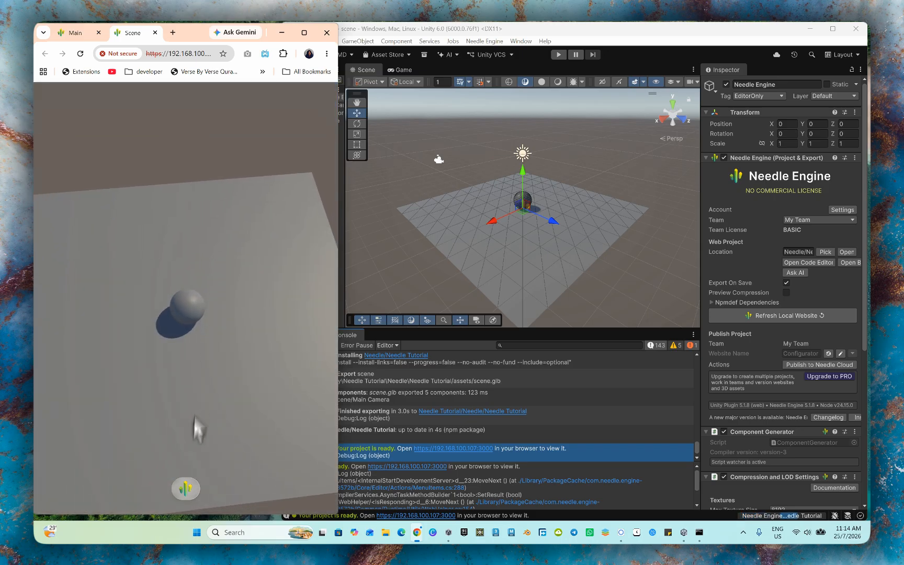
{"action": "left_click", "coordinate": [185, 490]}
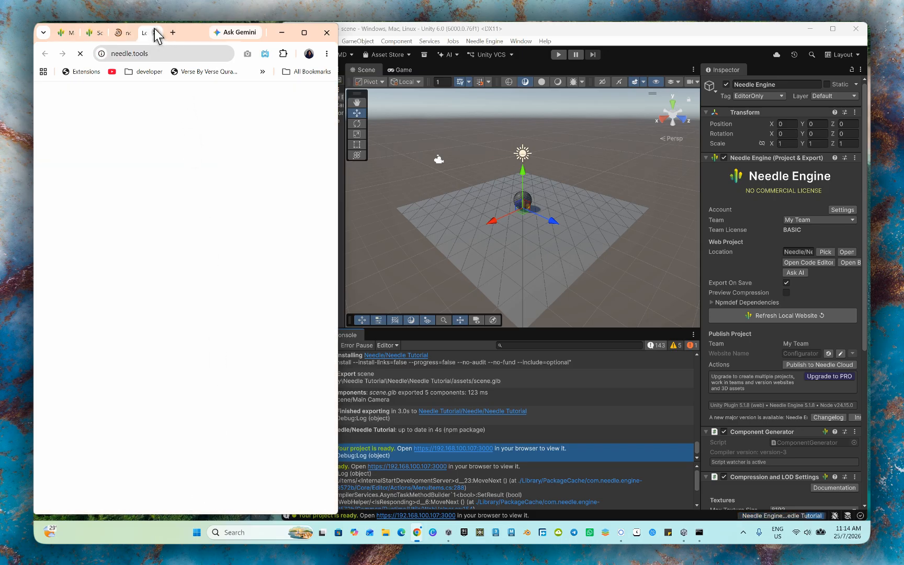
{"action": "left_click", "coordinate": [108, 32]}
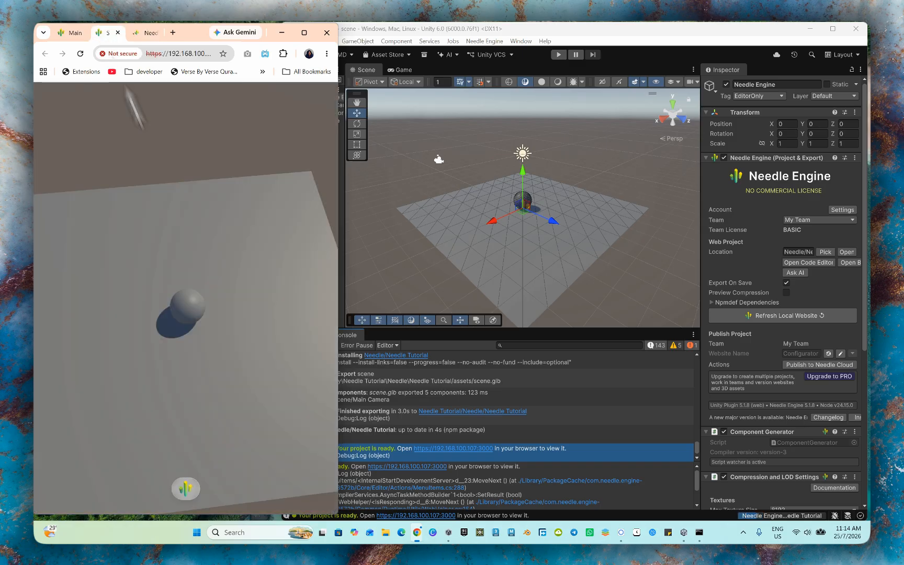
{"action": "left_click_drag", "start_coordinate": [201, 361], "coordinate": [222, 294]}
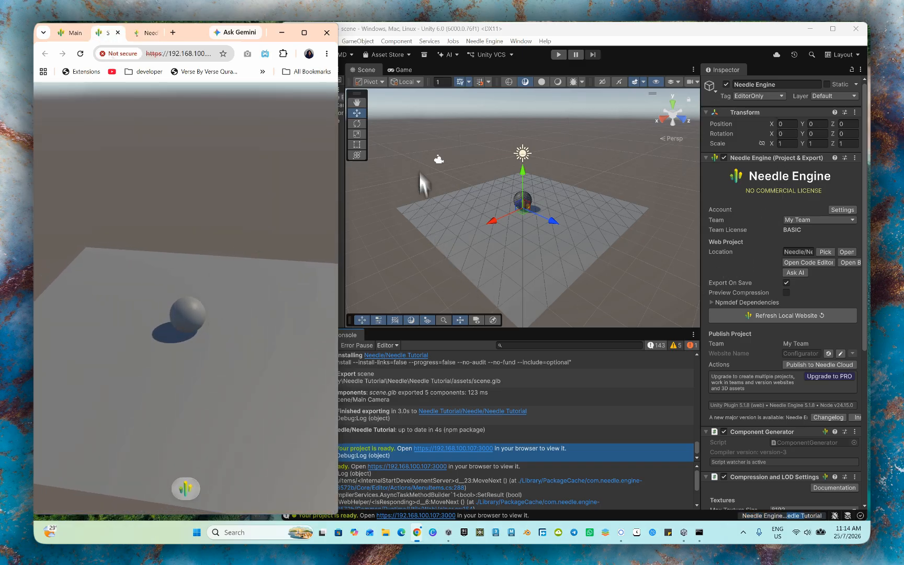